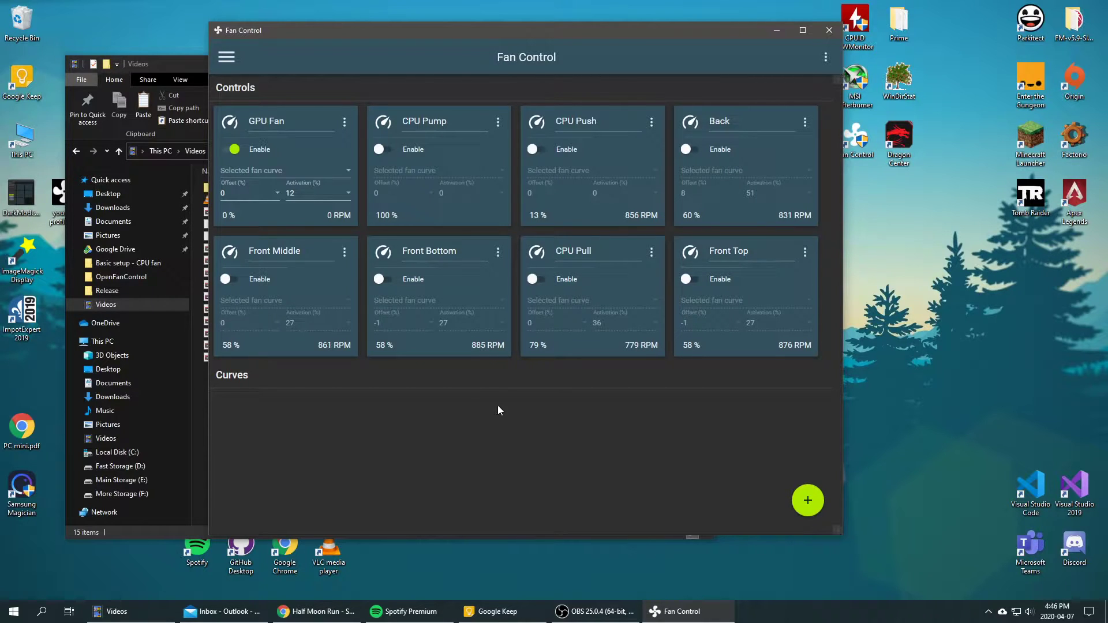
Maximize the Fan Control window to fill the screen.
left_click(801, 31)
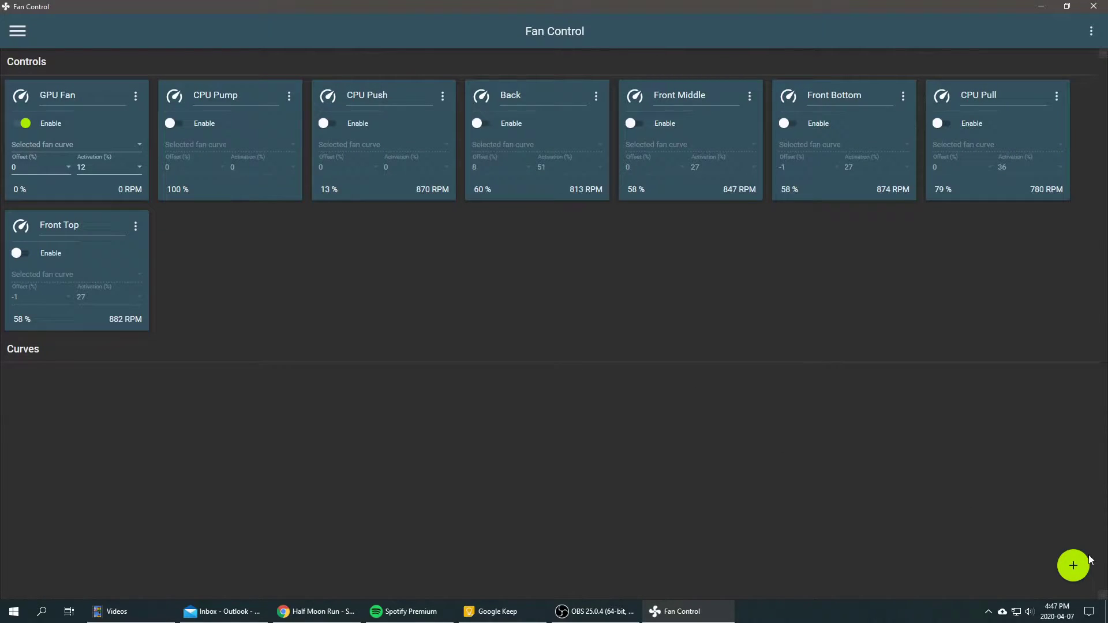
Add a Flat fan curve at 0 % and briefly bring back the fan speed cards.
left_click(1074, 565)
left_click(1075, 507)
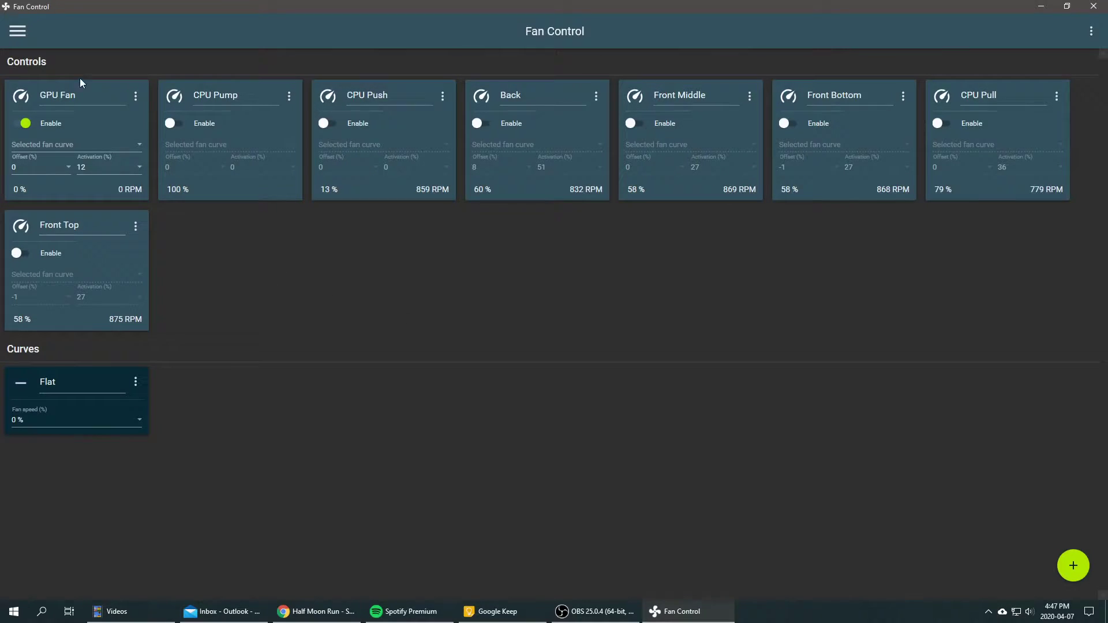
left_click(19, 32)
left_click(65, 108)
left_click(287, 369)
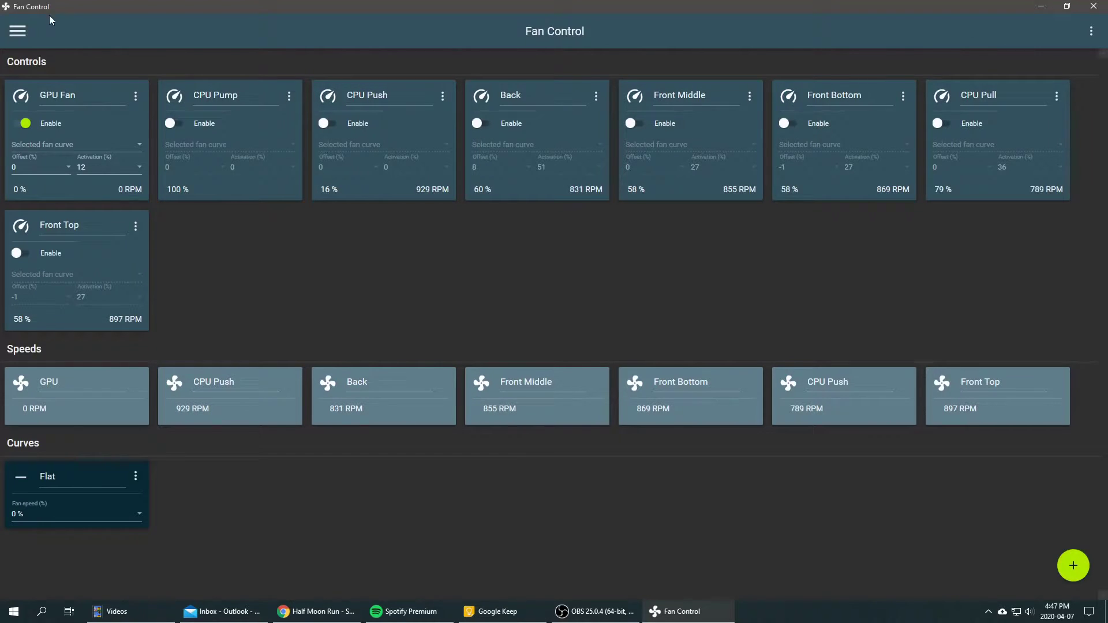
Turn Hide fan speed cards back on in the settings drawer.
left_click(17, 30)
left_click(315, 261)
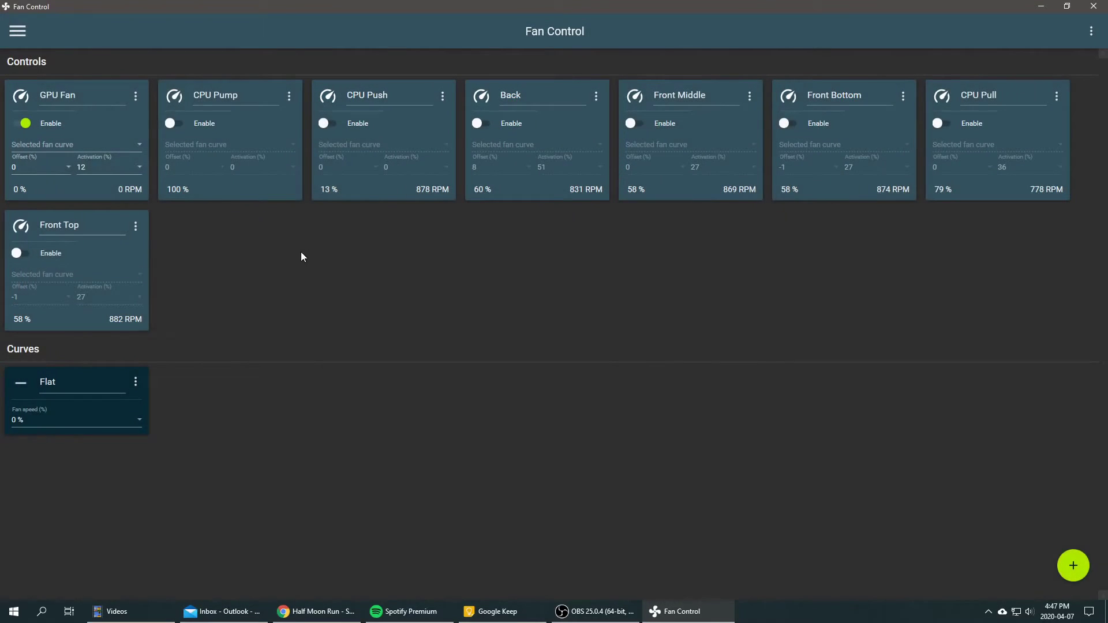
left_click(1091, 31)
Run automatic fan activation detection, which finds GPU Fan's 12 % threshold, then dismiss the results.
mouse_move(135, 103)
mouse_move(1090, 38)
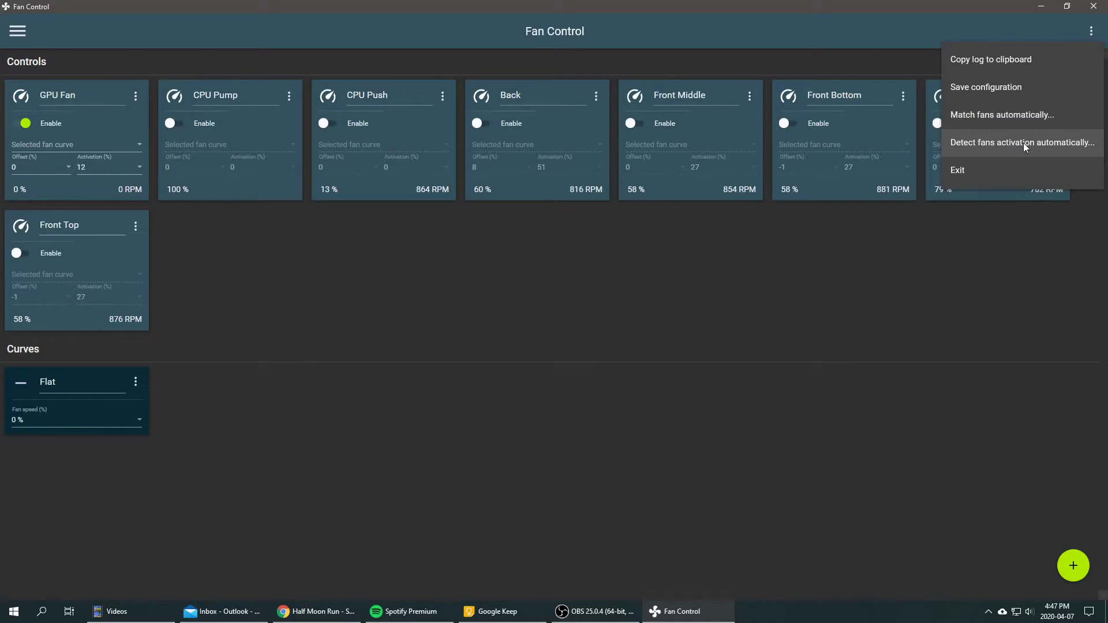
left_click(979, 144)
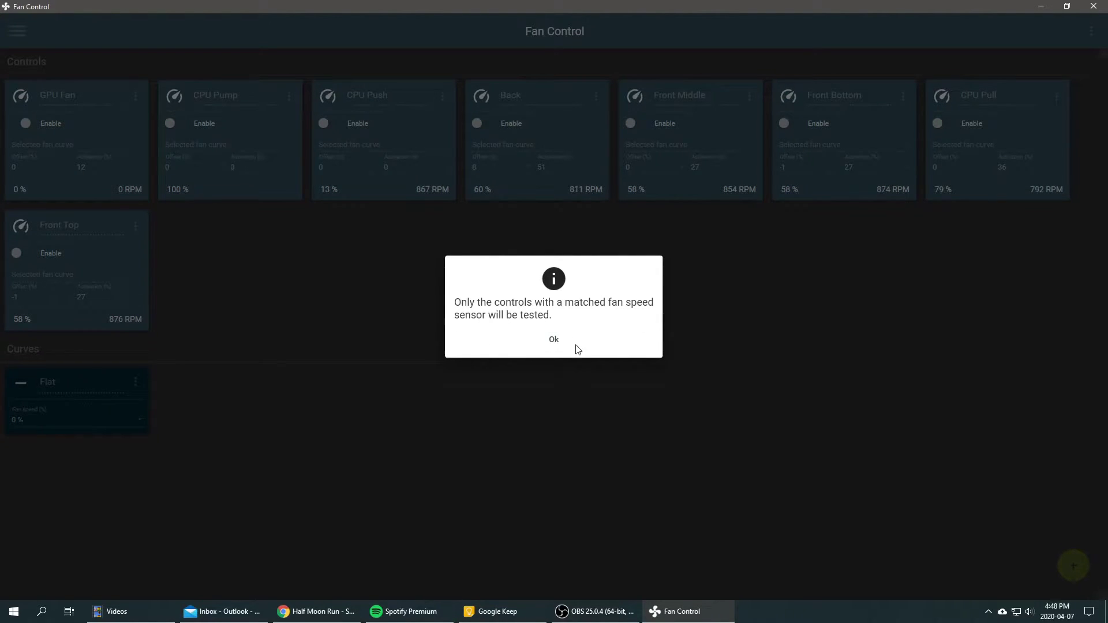
left_click(551, 346)
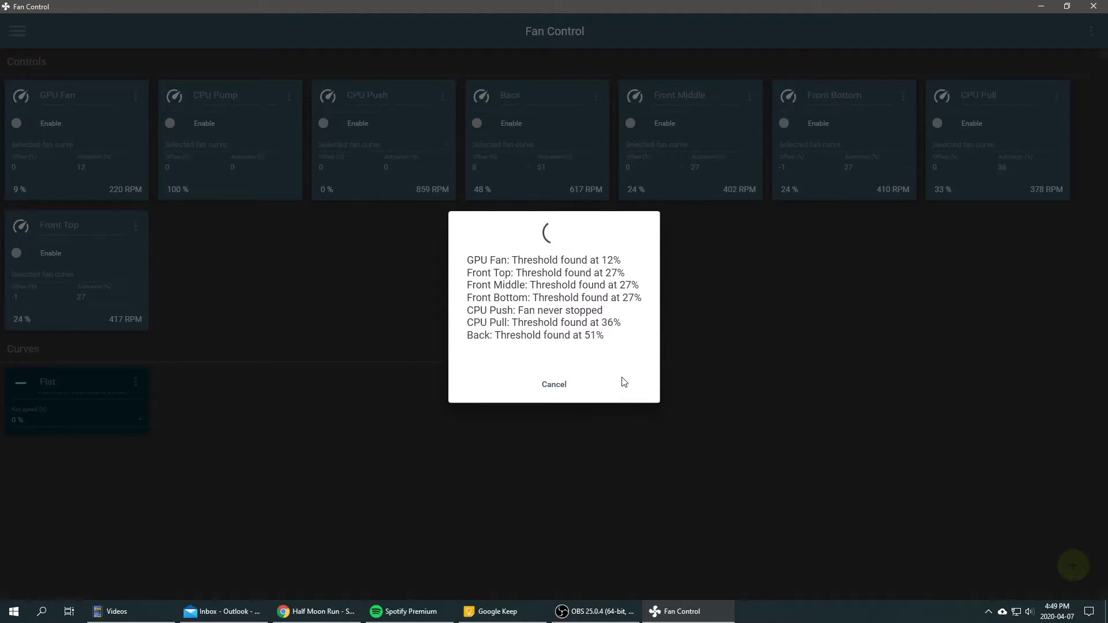
left_click(567, 387)
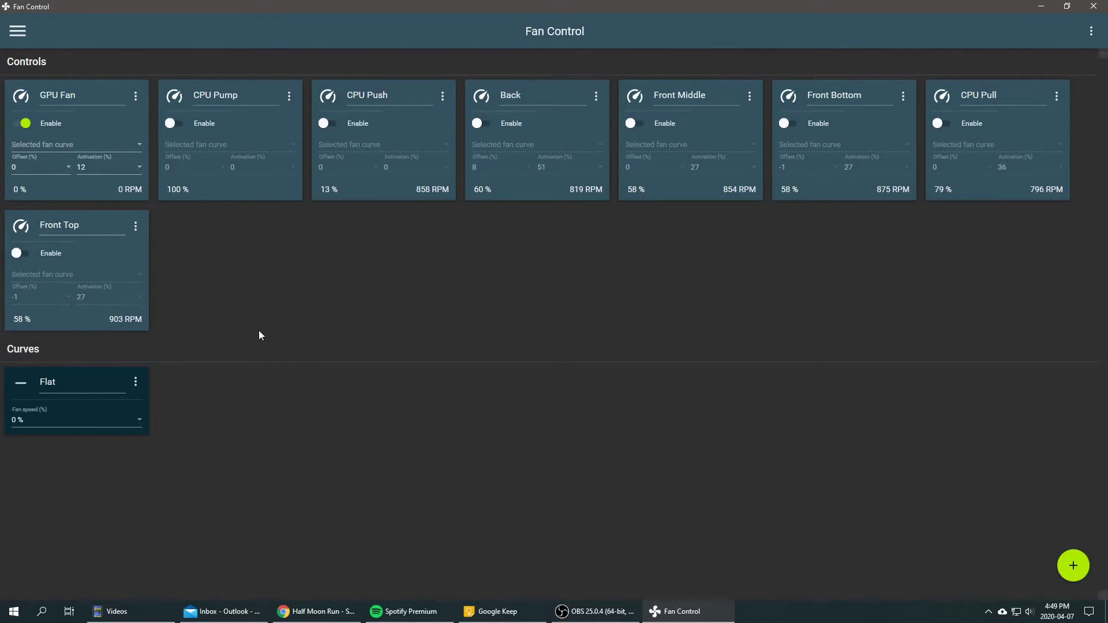
Delete the Flat test curve from its card menu.
left_click(135, 384)
left_click(146, 406)
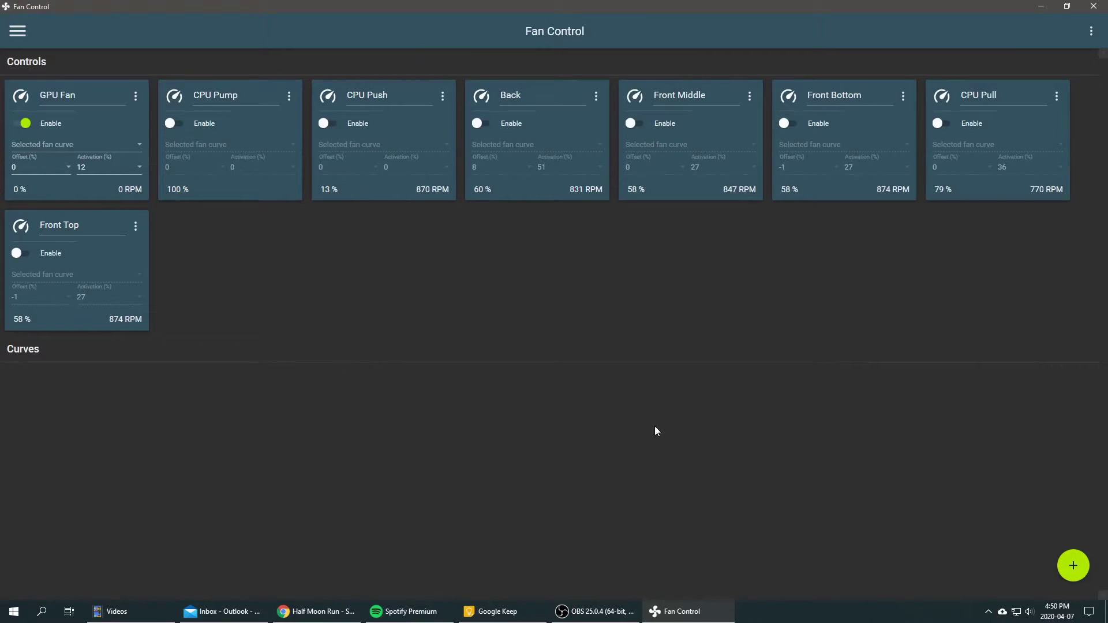
Add a Linear fan curve named 'GPU' with a 12 % minimum fan speed.
left_click(1074, 565)
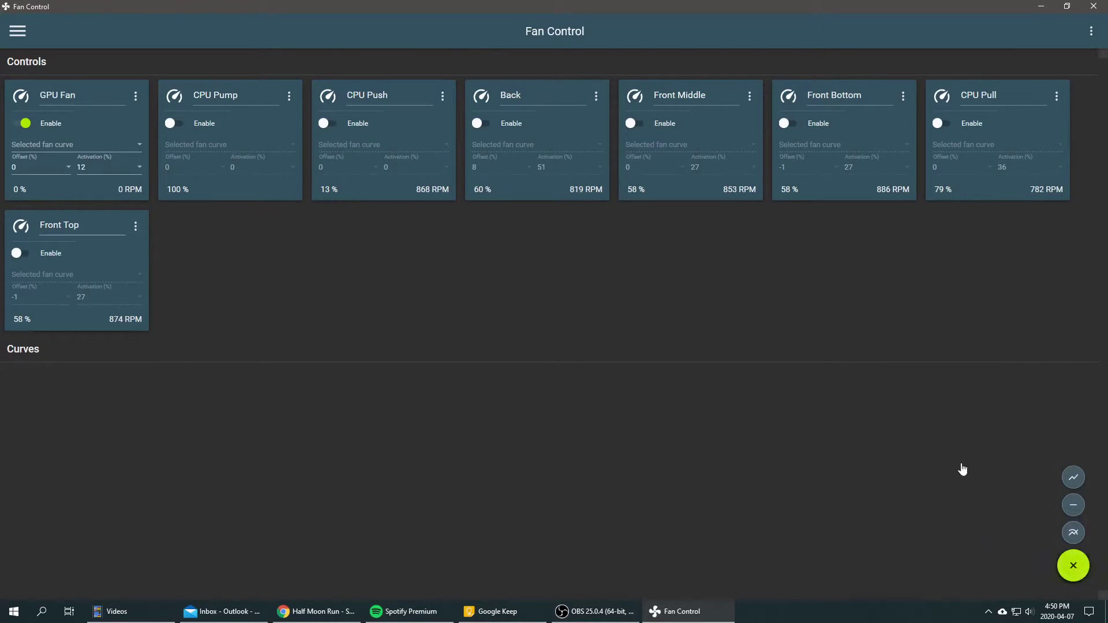
left_click(1075, 477)
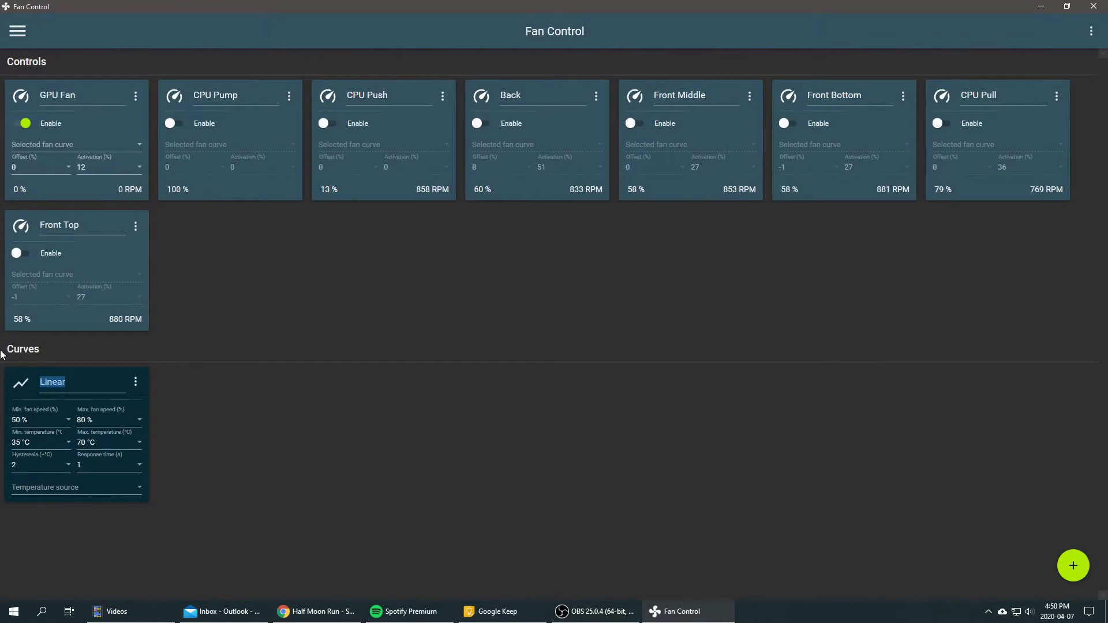
type("GPU")
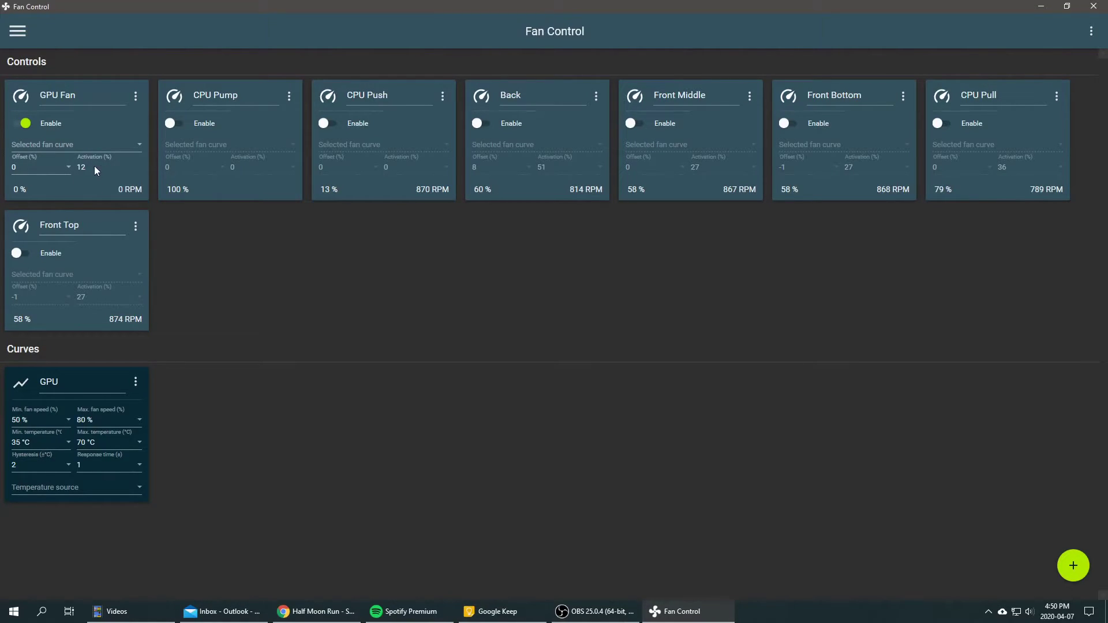
left_click(53, 417)
scroll(34, 329, "up", 10)
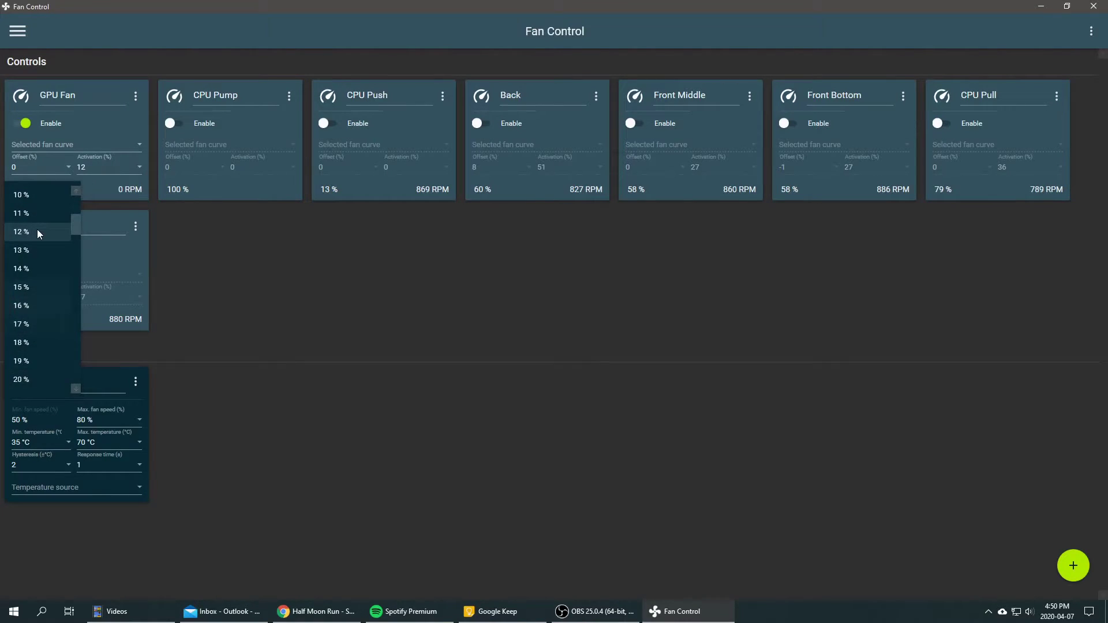
left_click(37, 230)
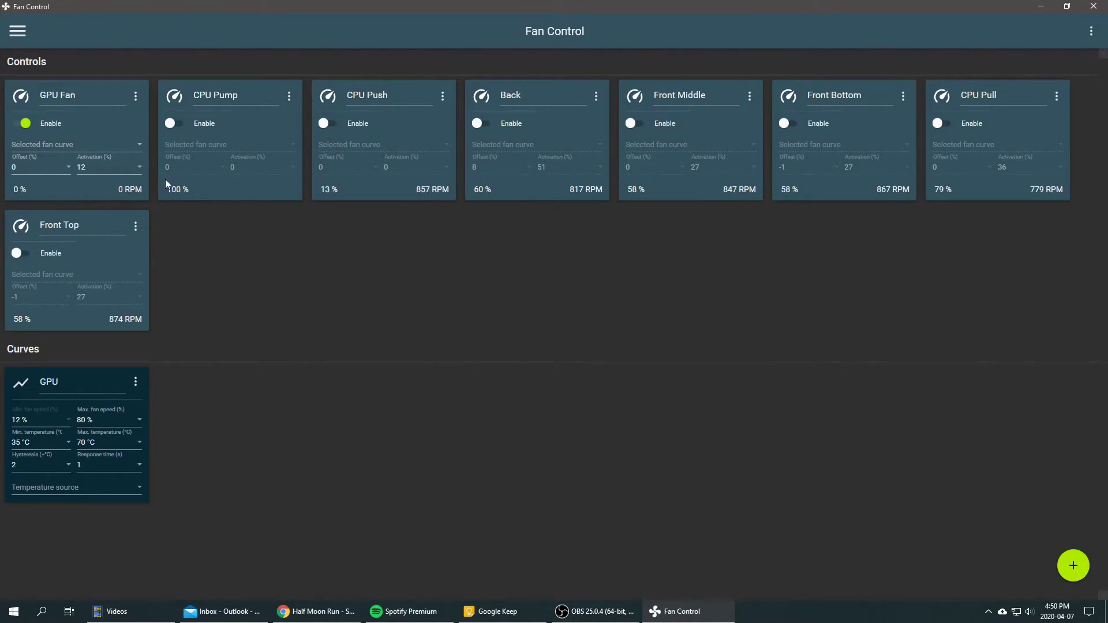
Set the GPU curve's temperature source to the GPU Core sensor.
left_click(60, 486)
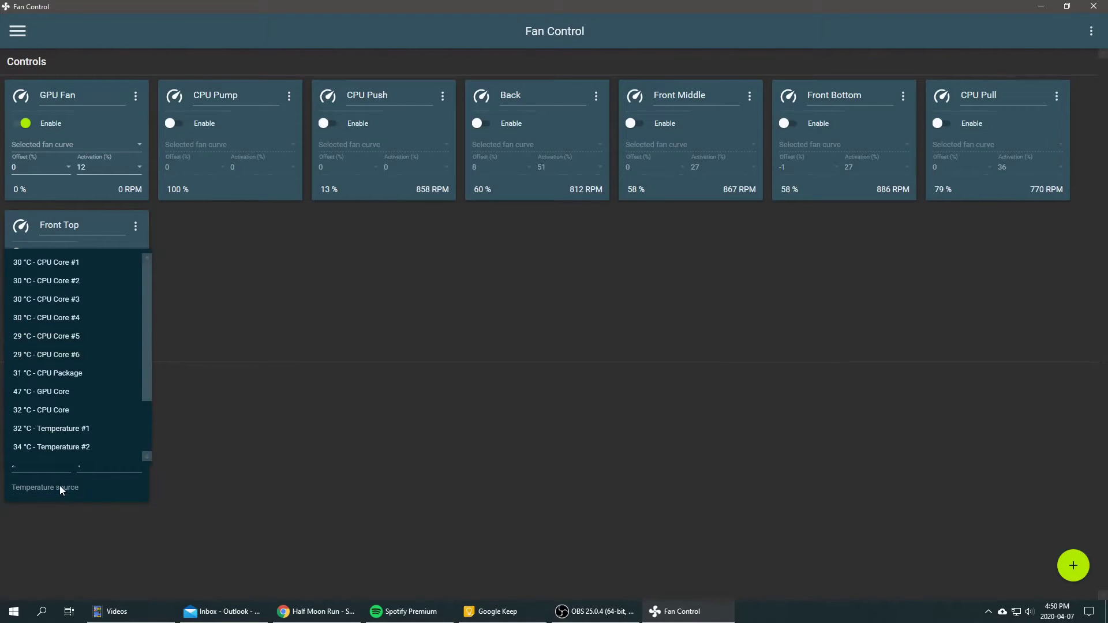
scroll(78, 347, "down", 1)
scroll(84, 312, "up", 1)
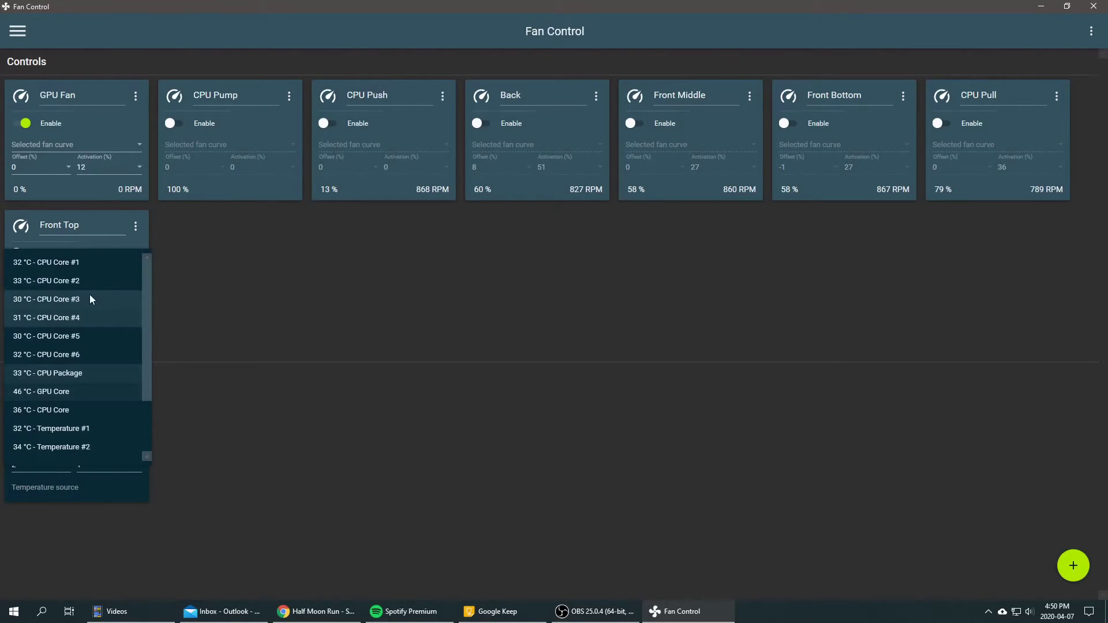
scroll(71, 438, "down", 1)
scroll(69, 396, "up", 1)
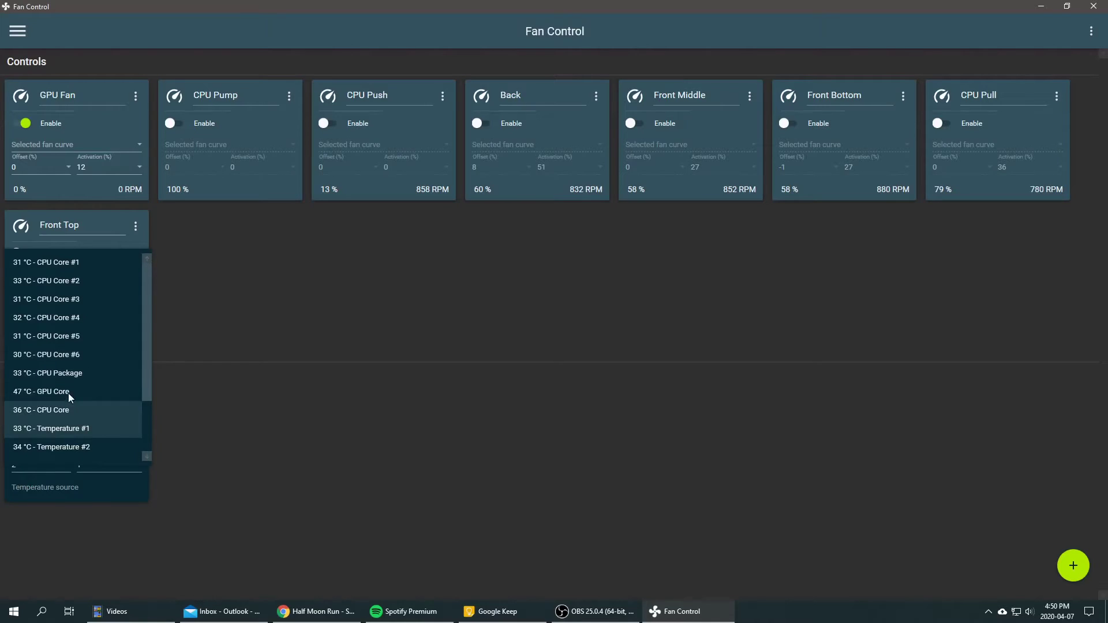
scroll(60, 362, "down", 1)
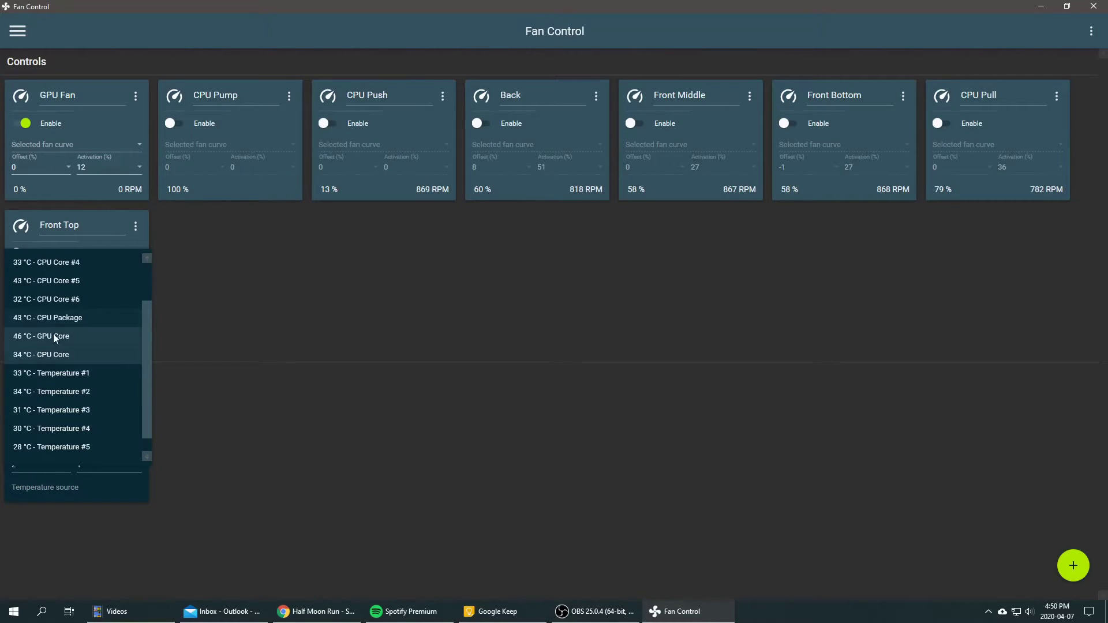
scroll(58, 404, "down", 1)
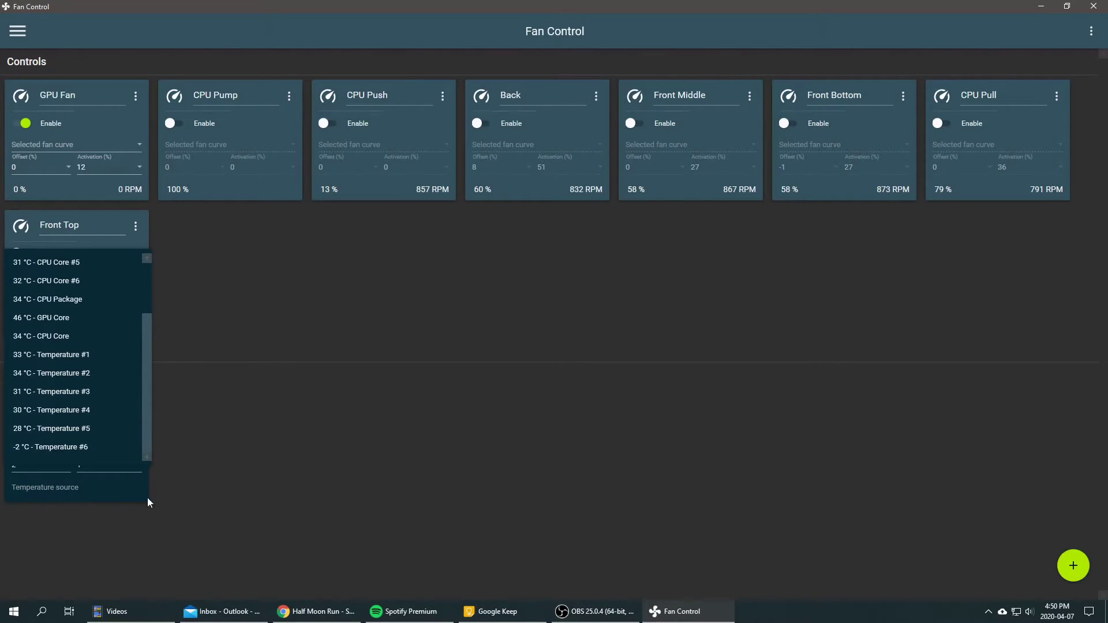
left_click(71, 314)
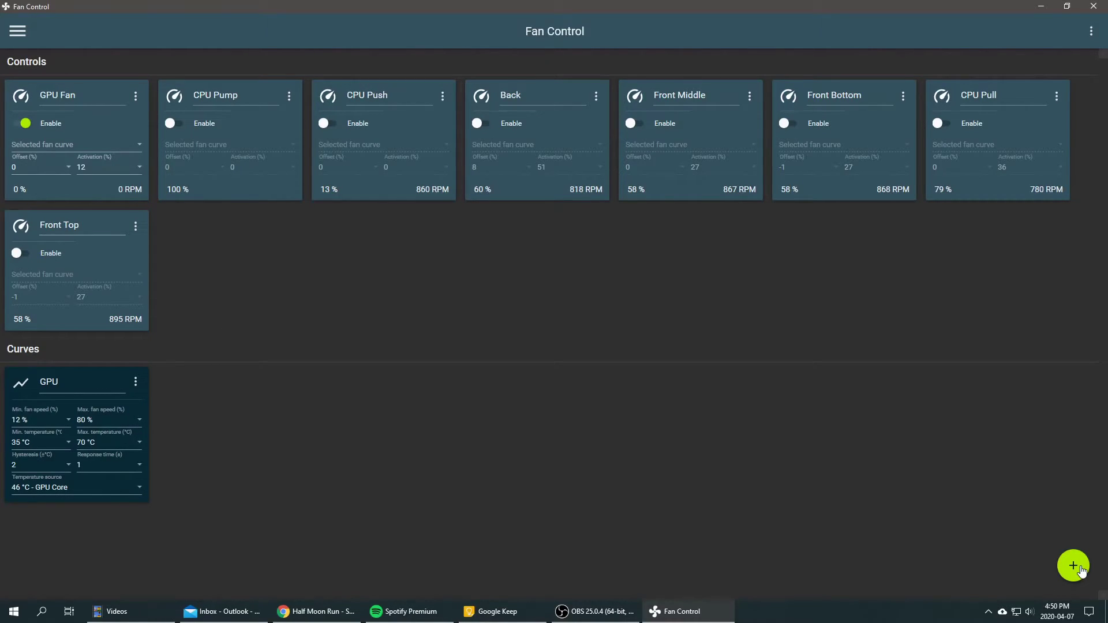
Add a Flat curve at 100 % and assign it to GPU Fan.
mouse_move(1081, 571)
left_click(1073, 505)
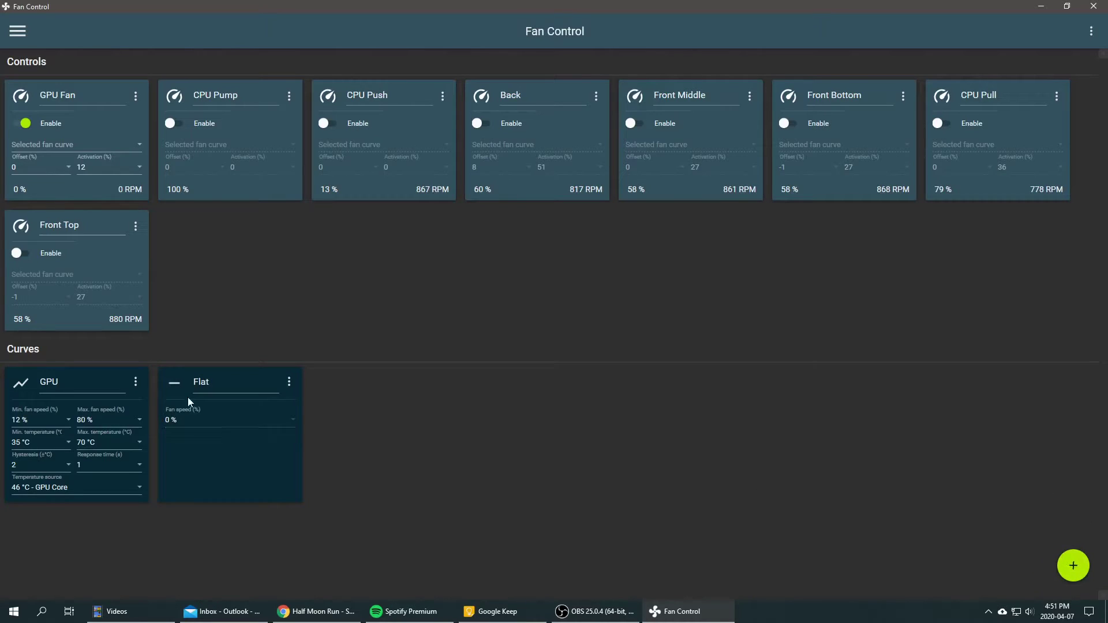
left_click(224, 414)
scroll(213, 299, "down", 20)
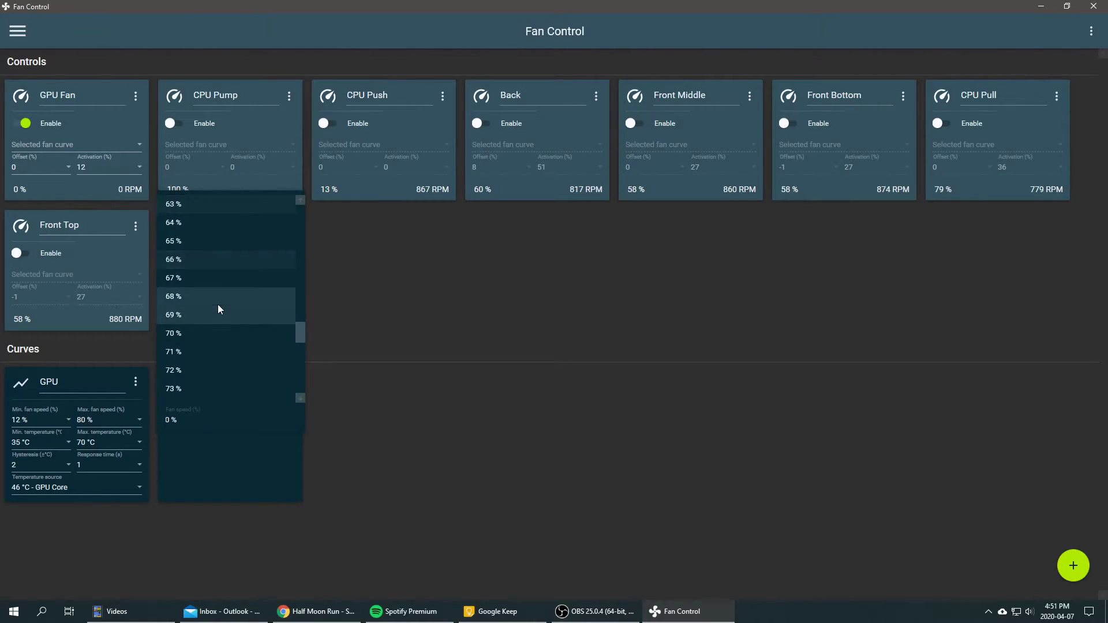
scroll(214, 314, "down", 9)
left_click(180, 389)
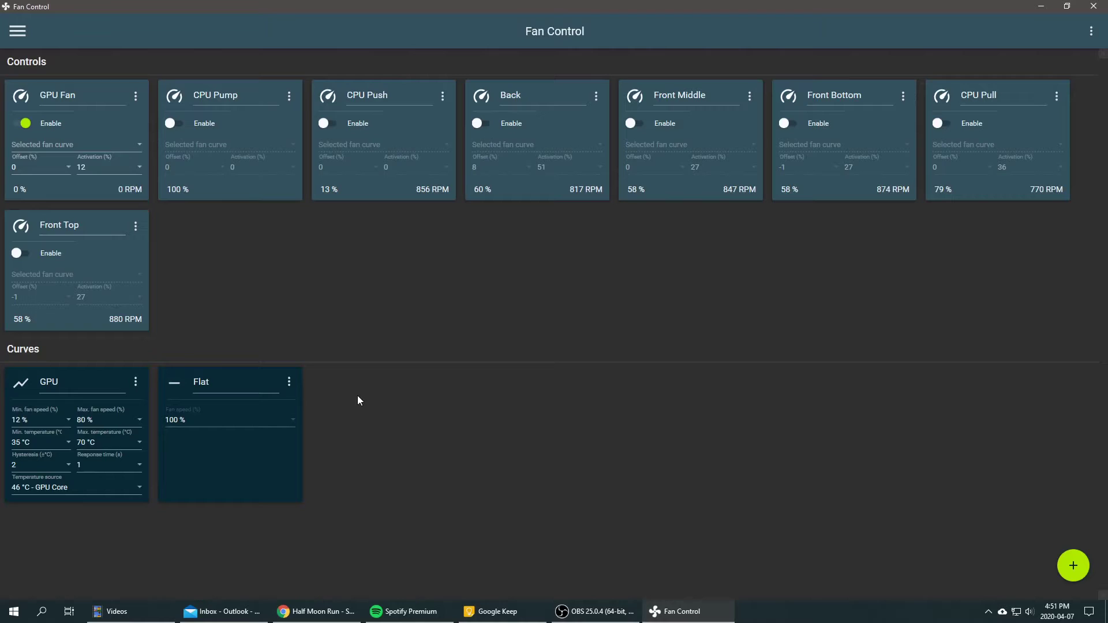
left_click(64, 143)
left_click(33, 187)
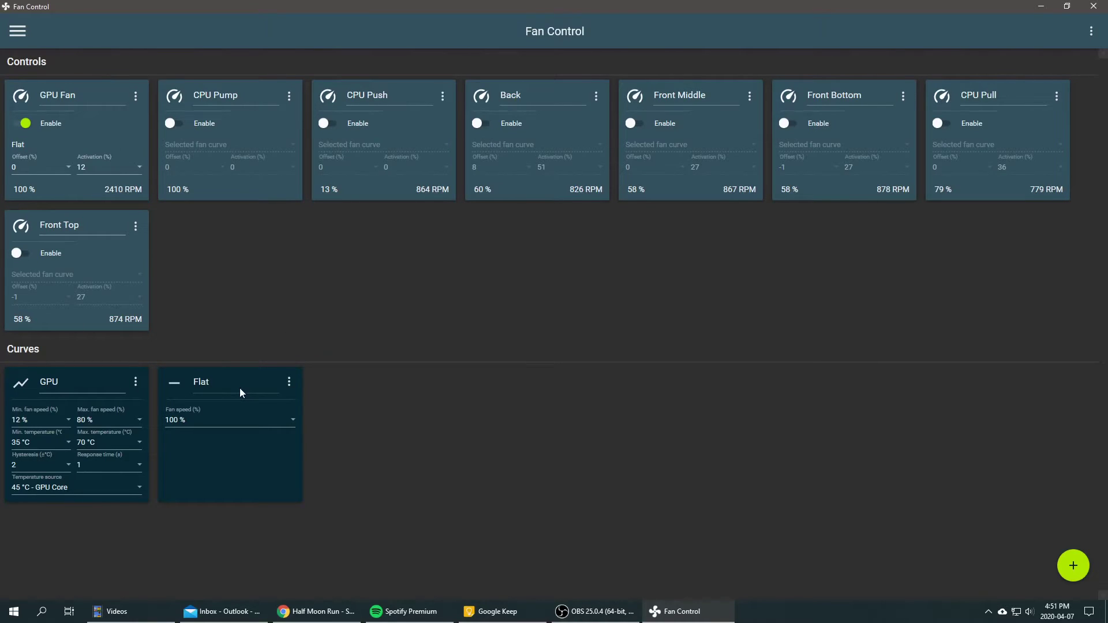
Lower the Flat curve's fan speed to 65 %.
left_click(206, 420)
scroll(207, 242, "up", 9)
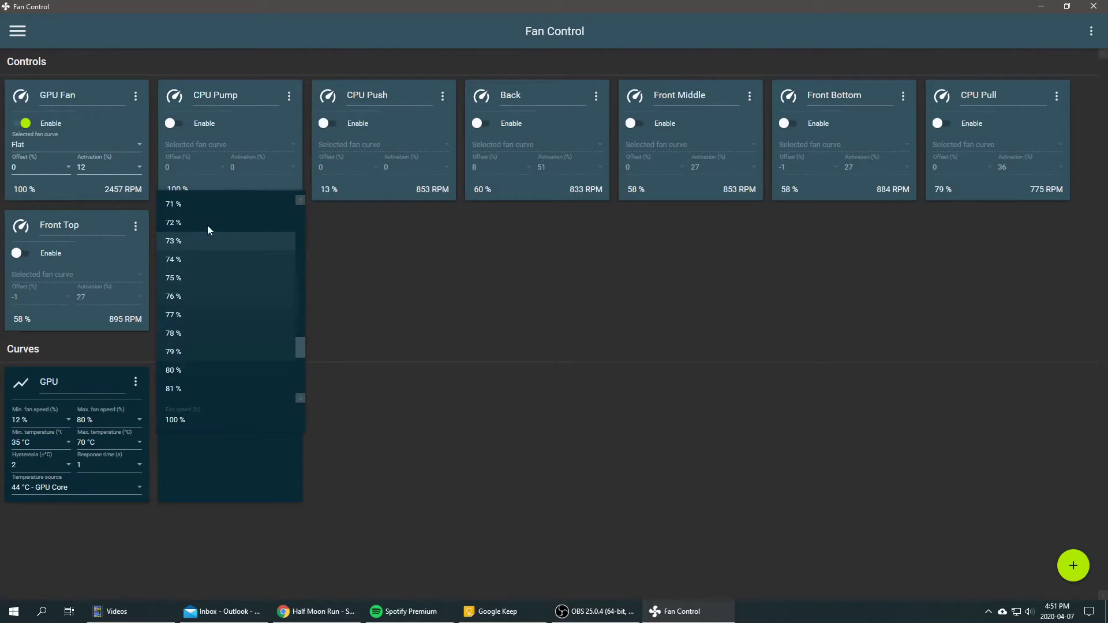
left_click(195, 259)
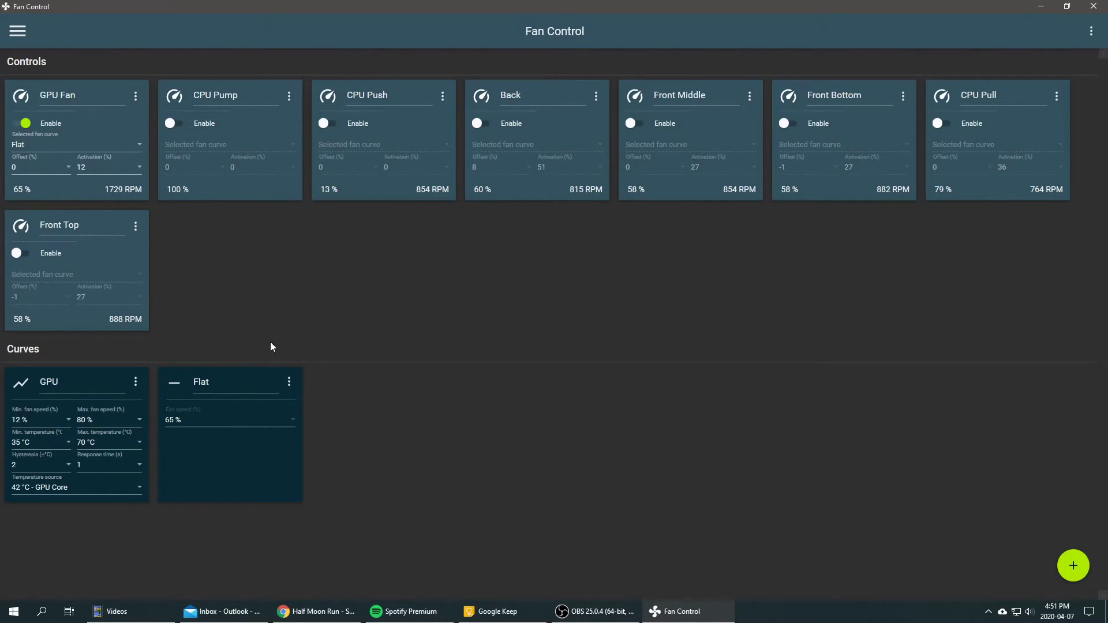
left_click(127, 421)
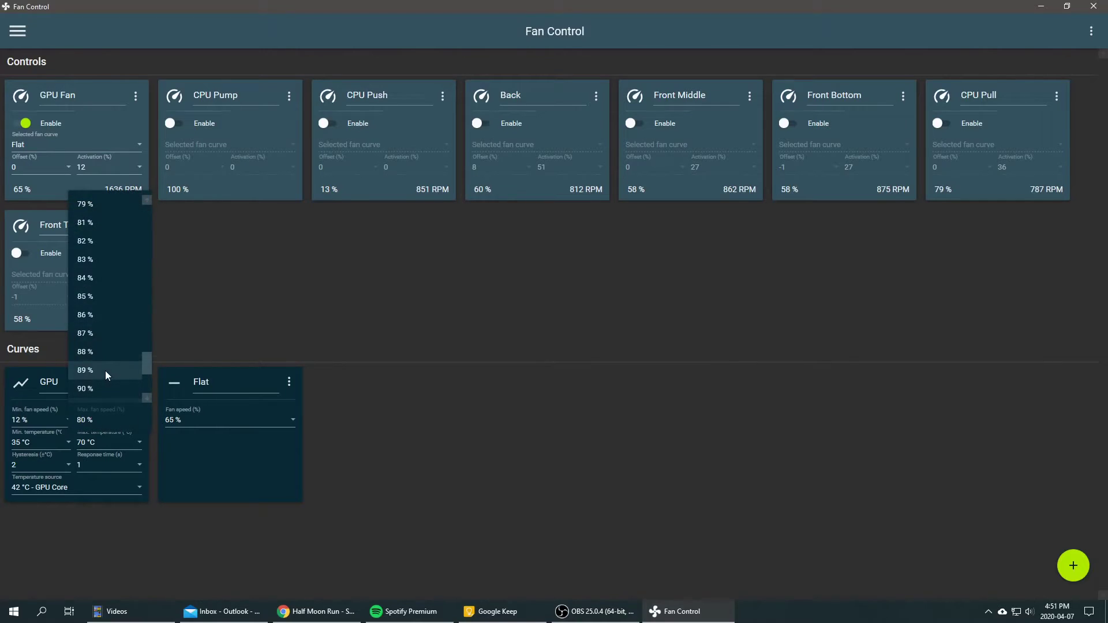
Give the GPU curve a 65 % maximum fan speed and 45 °C minimum temperature.
scroll(113, 244, "up", 5)
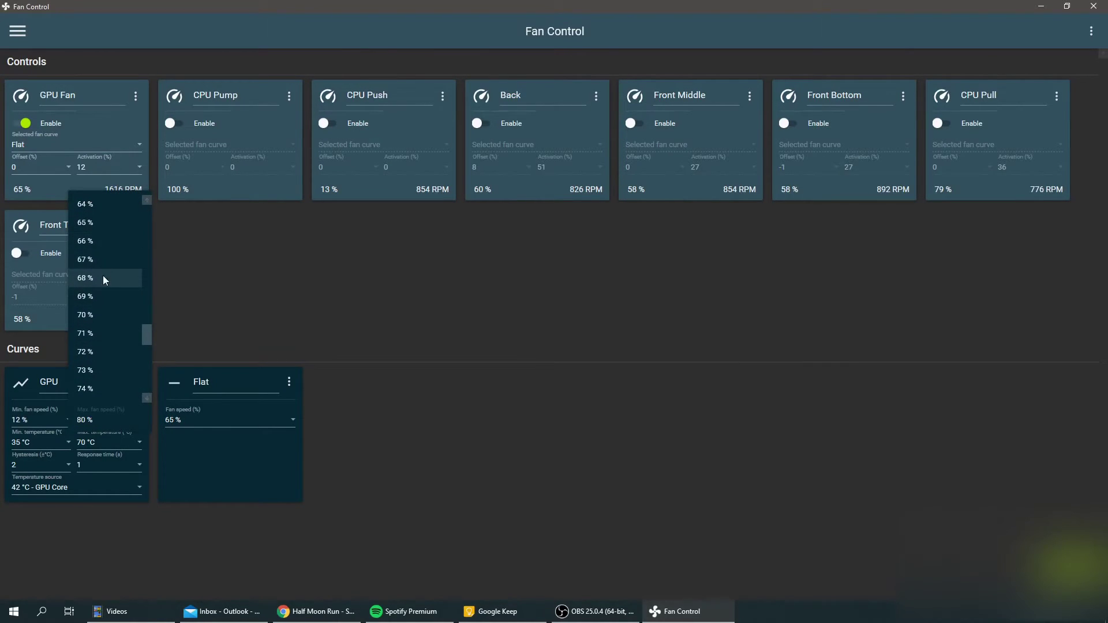
left_click(92, 222)
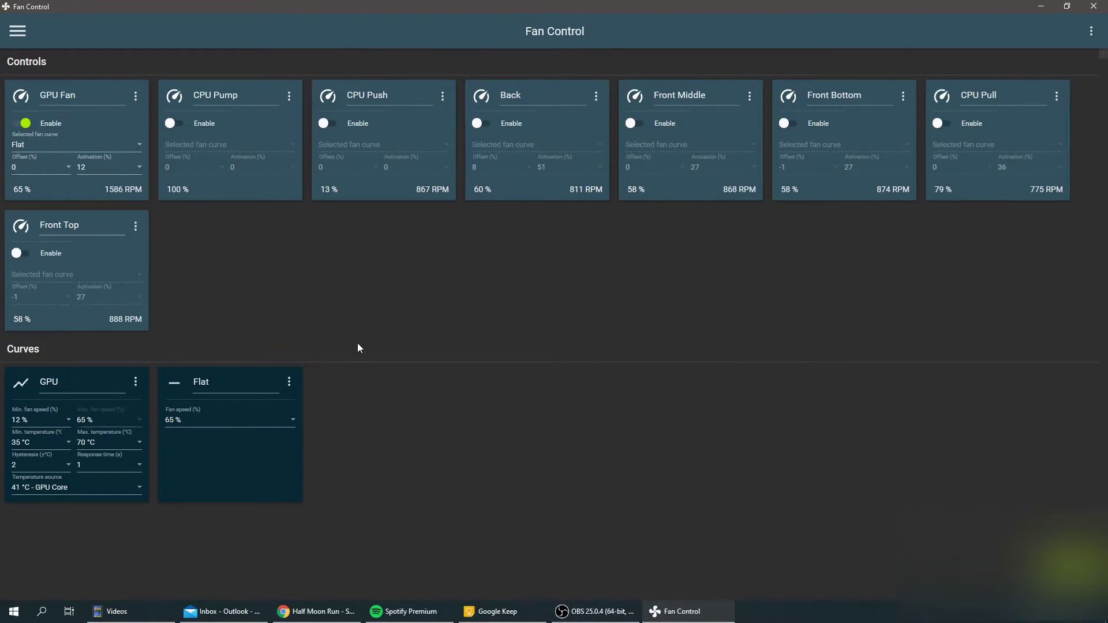
left_click(47, 438)
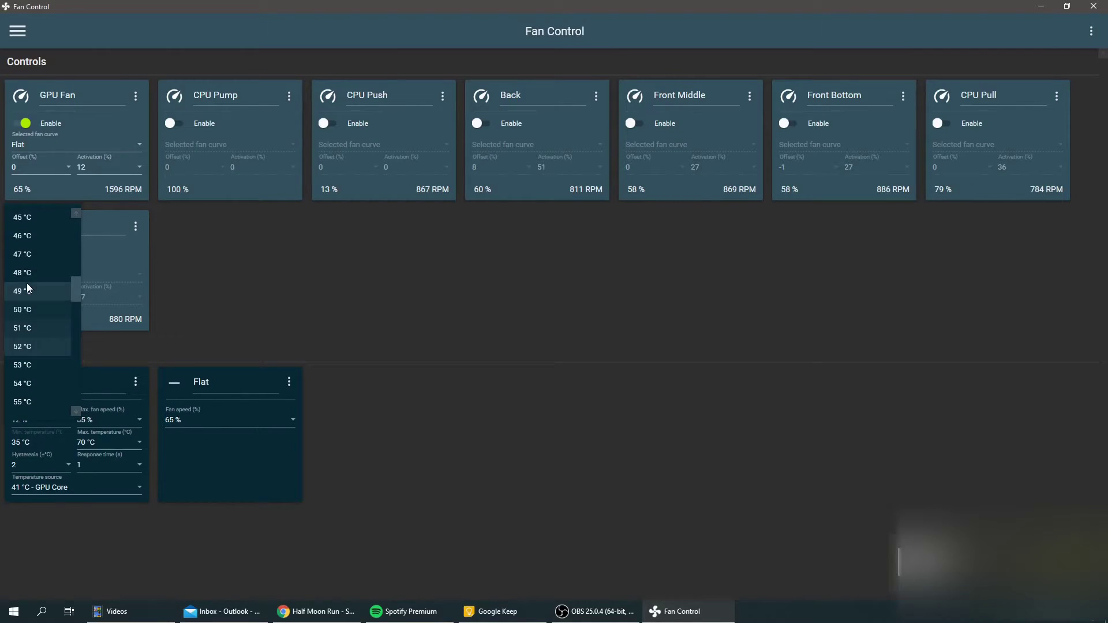
scroll(34, 279, "up", 1)
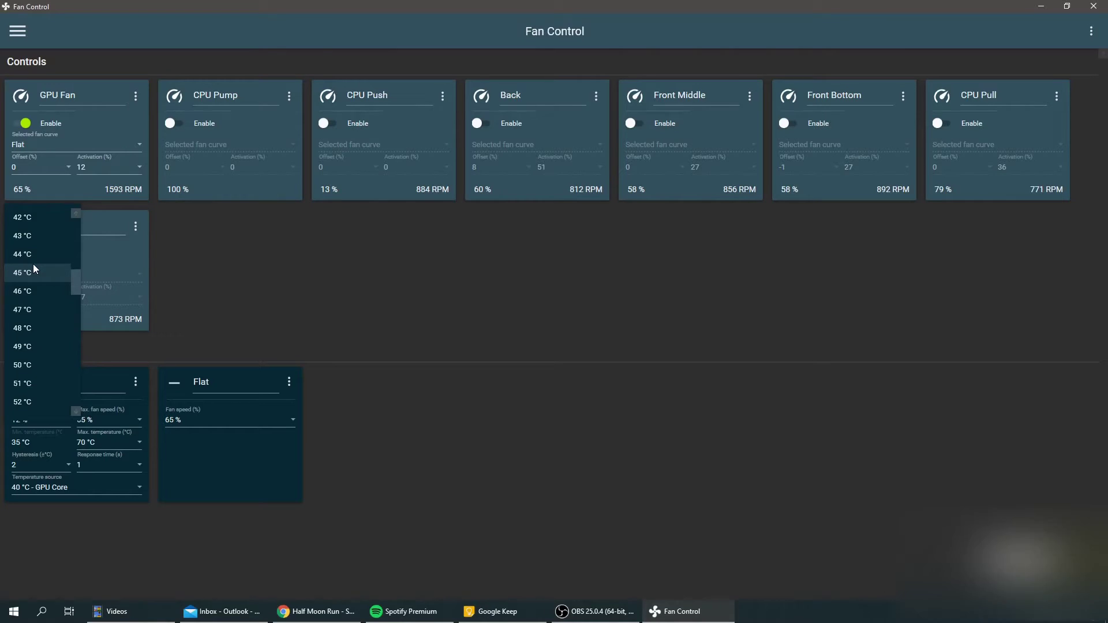
left_click(33, 273)
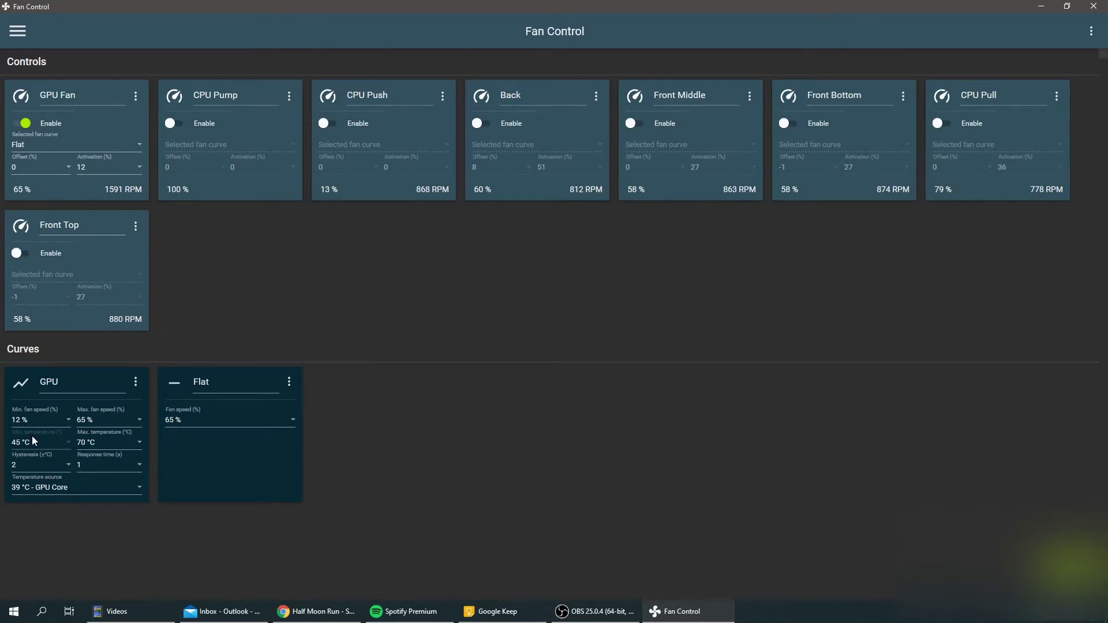
Set the GPU curve's maximum temperature to 65 °C and response time to 3 s.
left_click(126, 440)
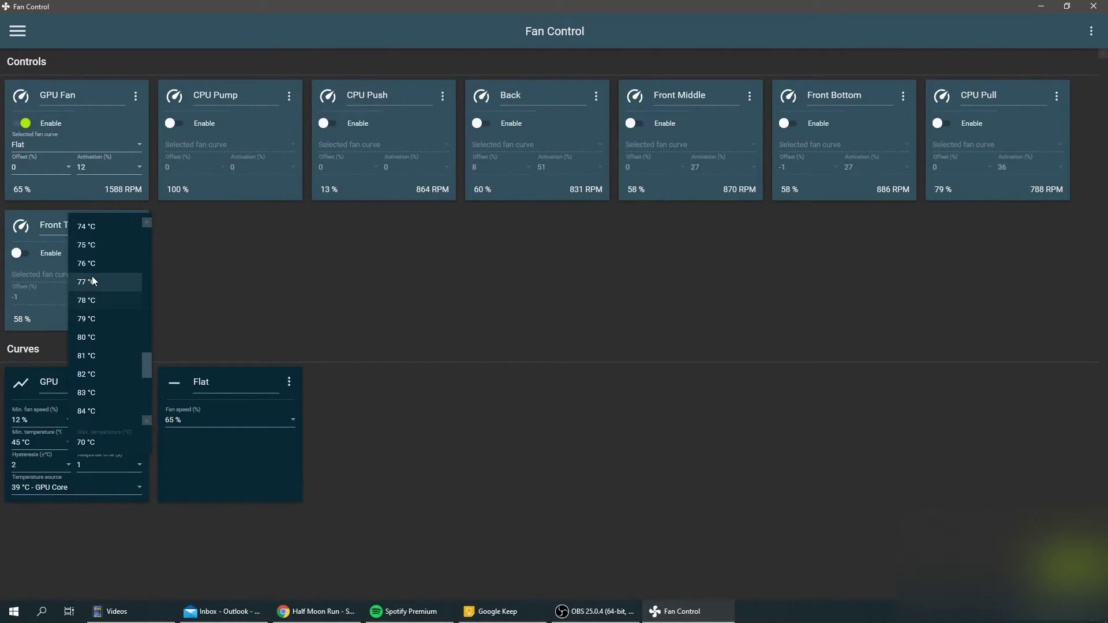
scroll(106, 276, "up", 2)
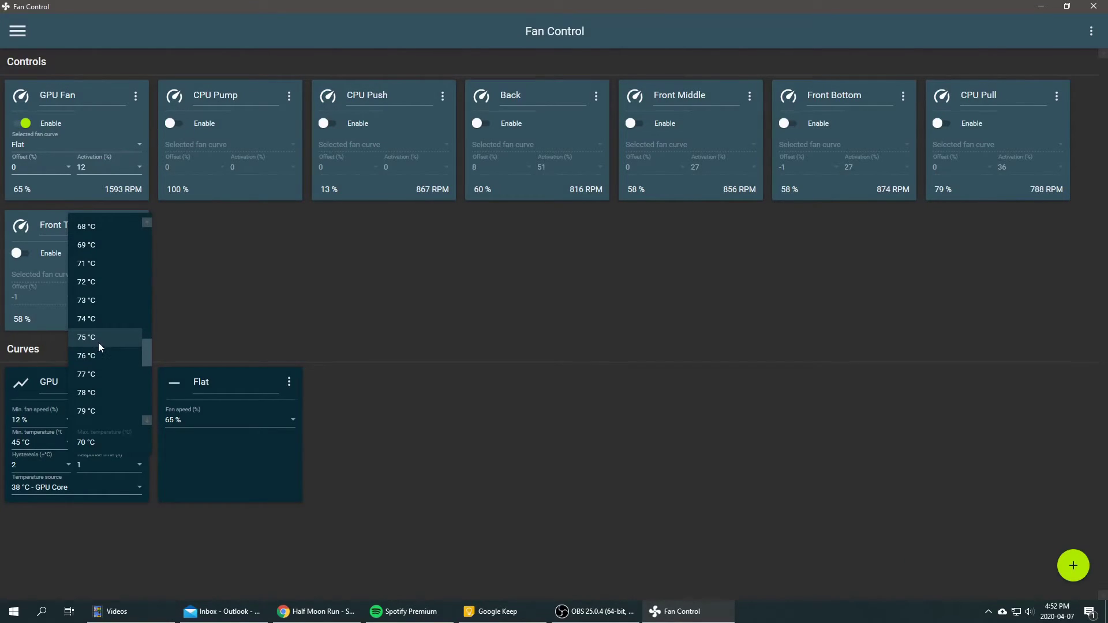
scroll(99, 341, "up", 2)
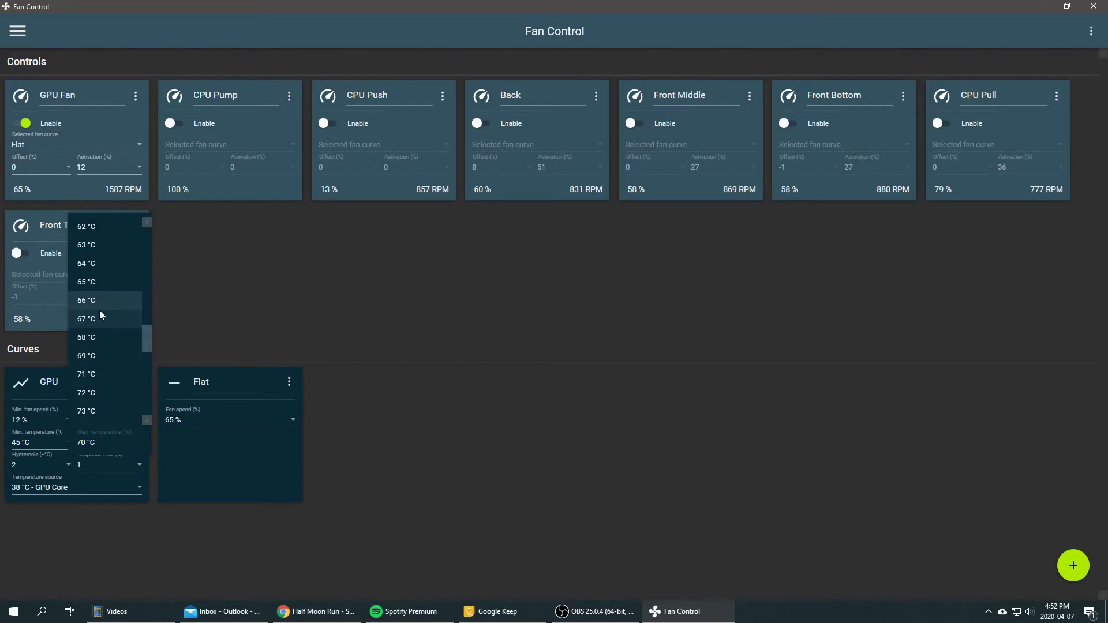
left_click(99, 283)
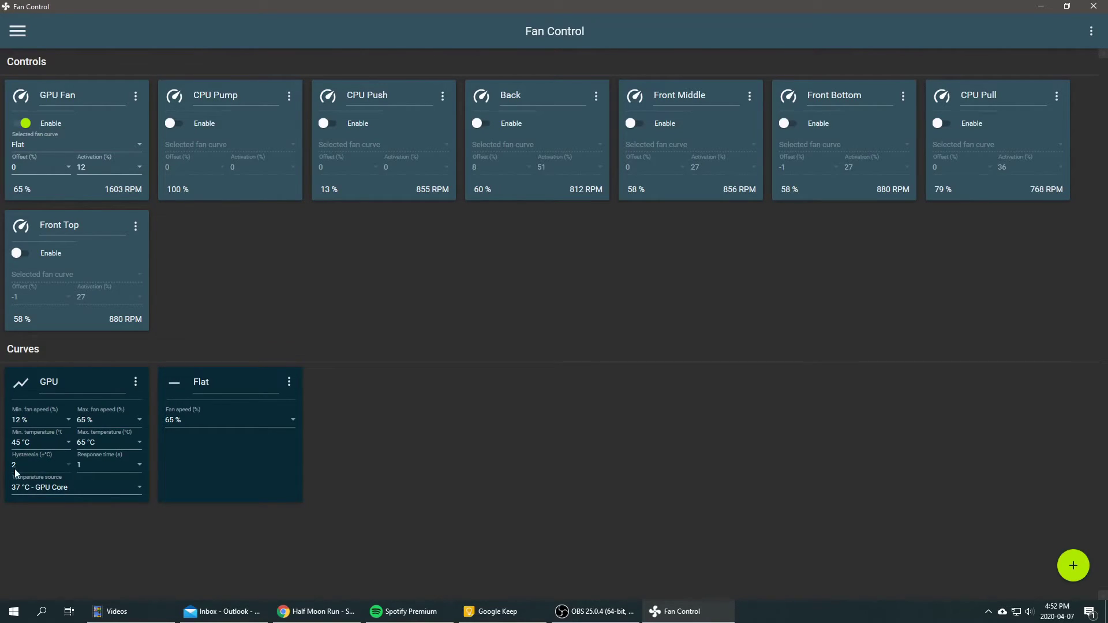
left_click(113, 460)
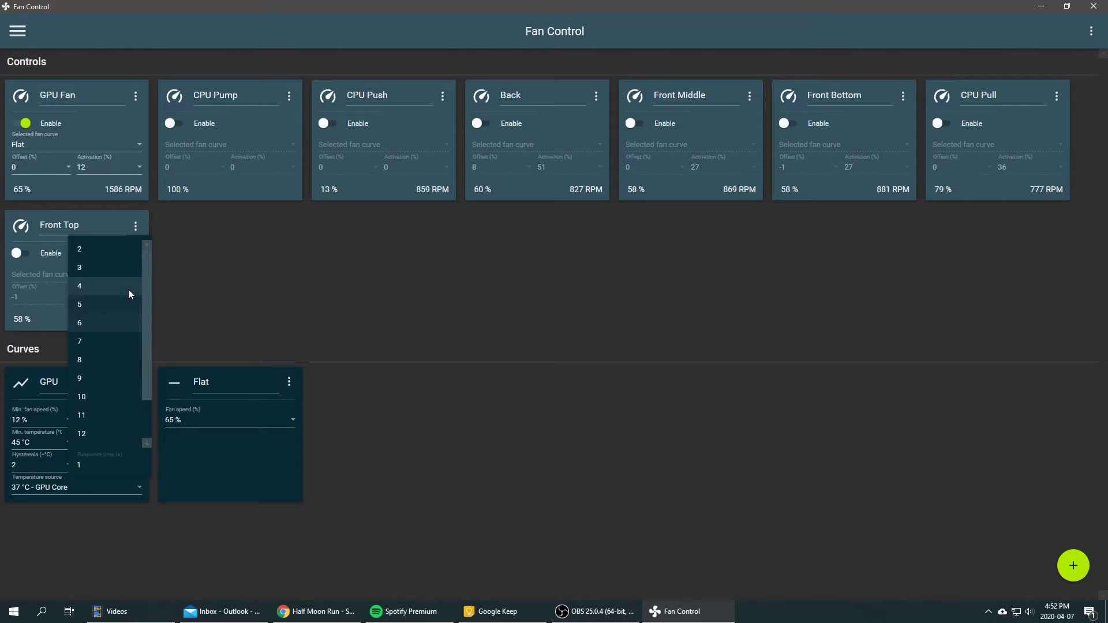
left_click(88, 262)
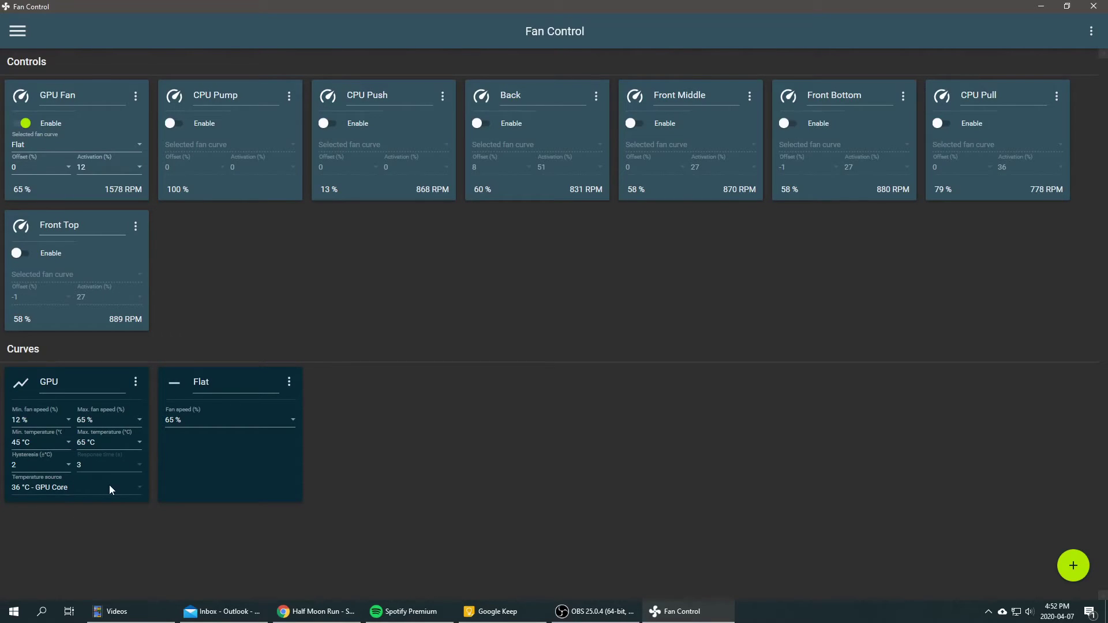
Switch GPU Fan to the GPU curve, trying 10 % activation before returning to 12 %.
left_click(95, 140)
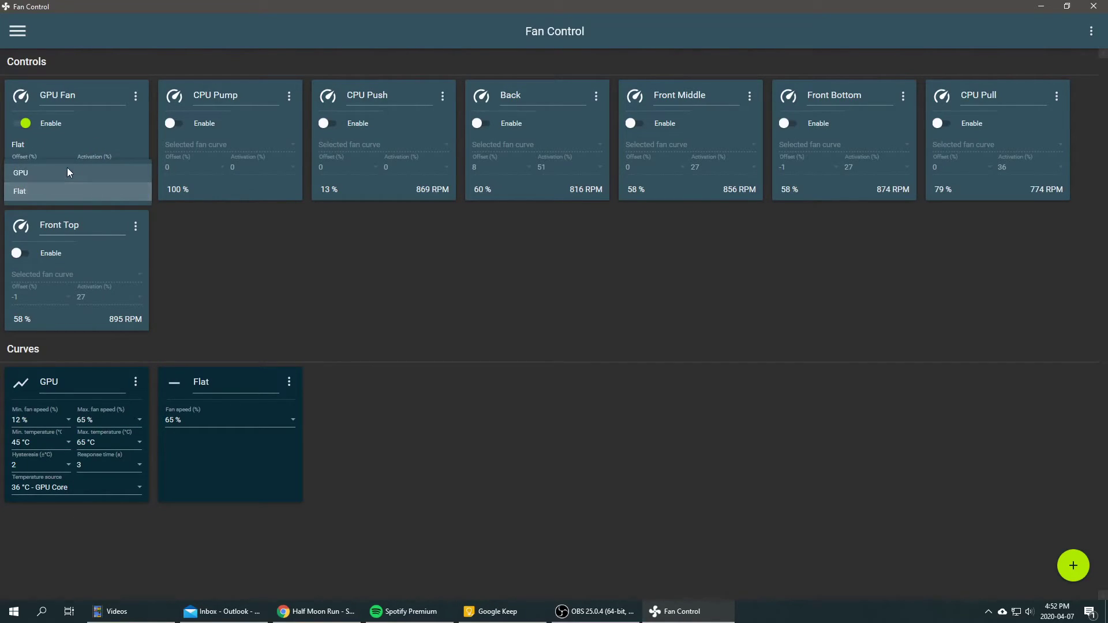
left_click(67, 167)
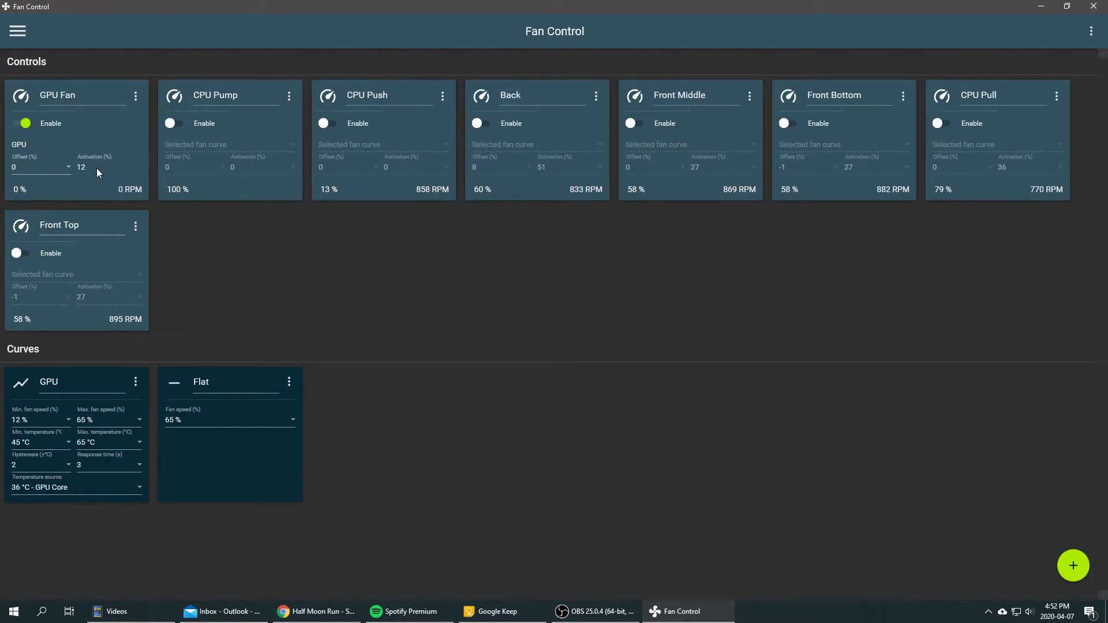
left_click(96, 169)
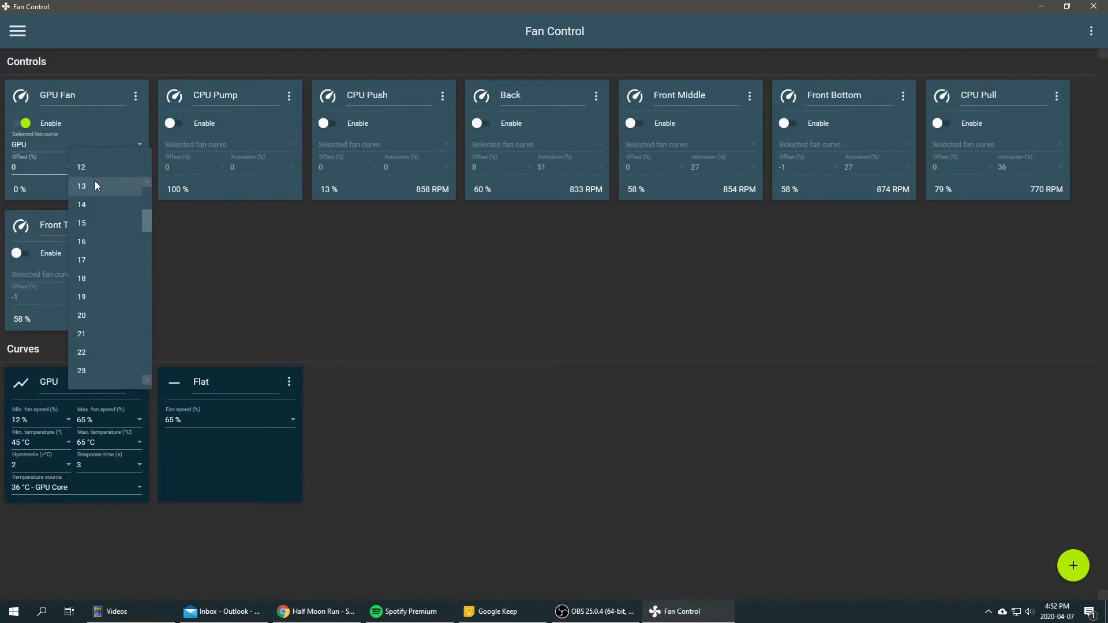
left_click(219, 234)
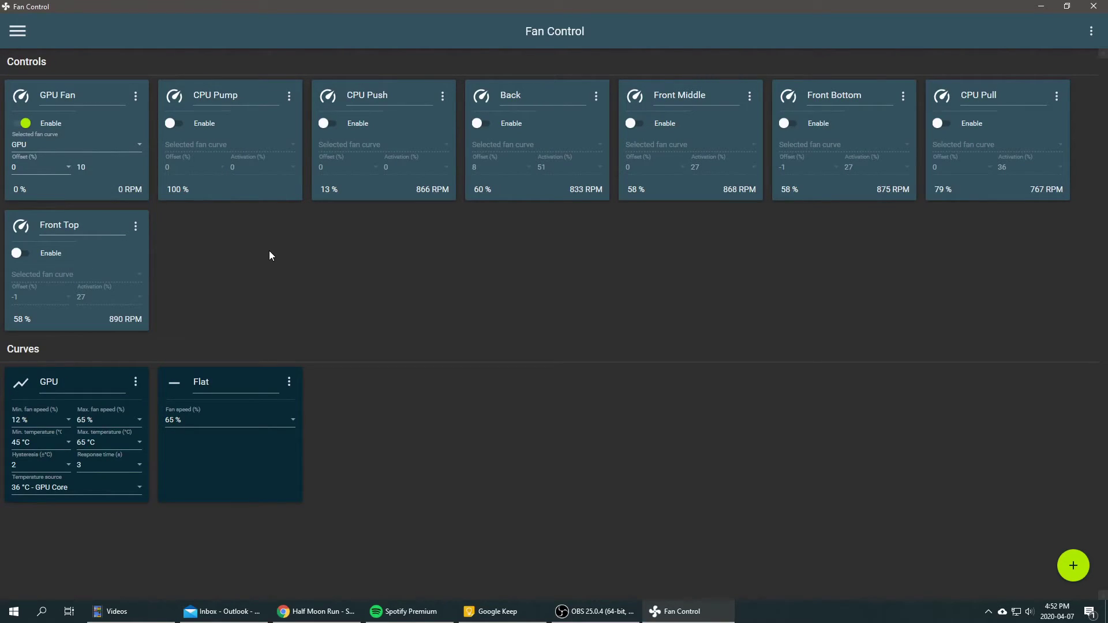
left_click(113, 167)
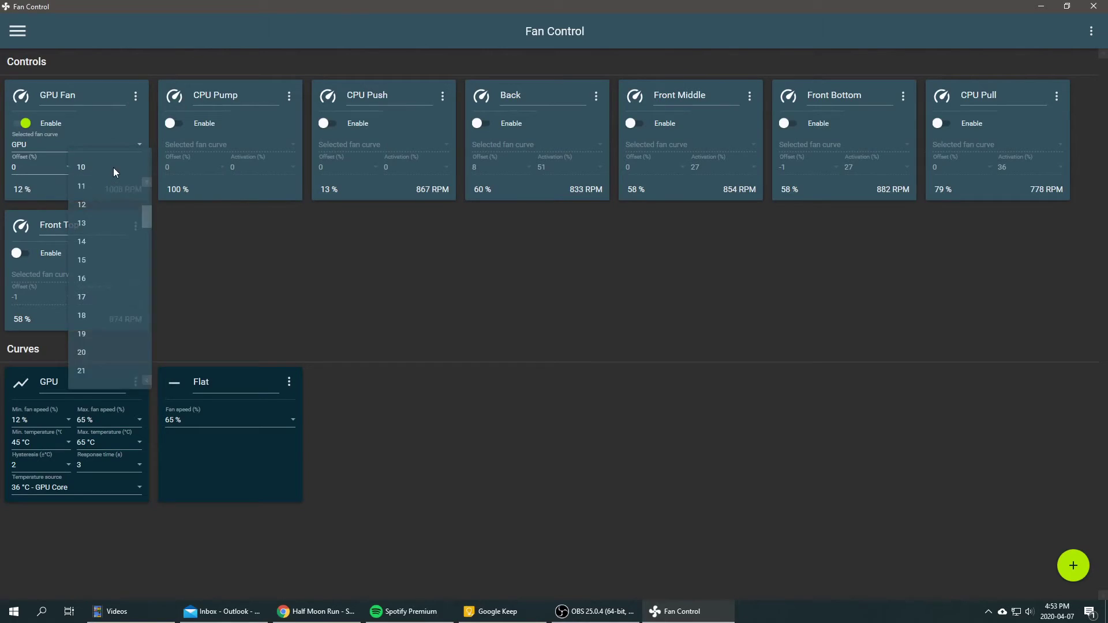
left_click(106, 206)
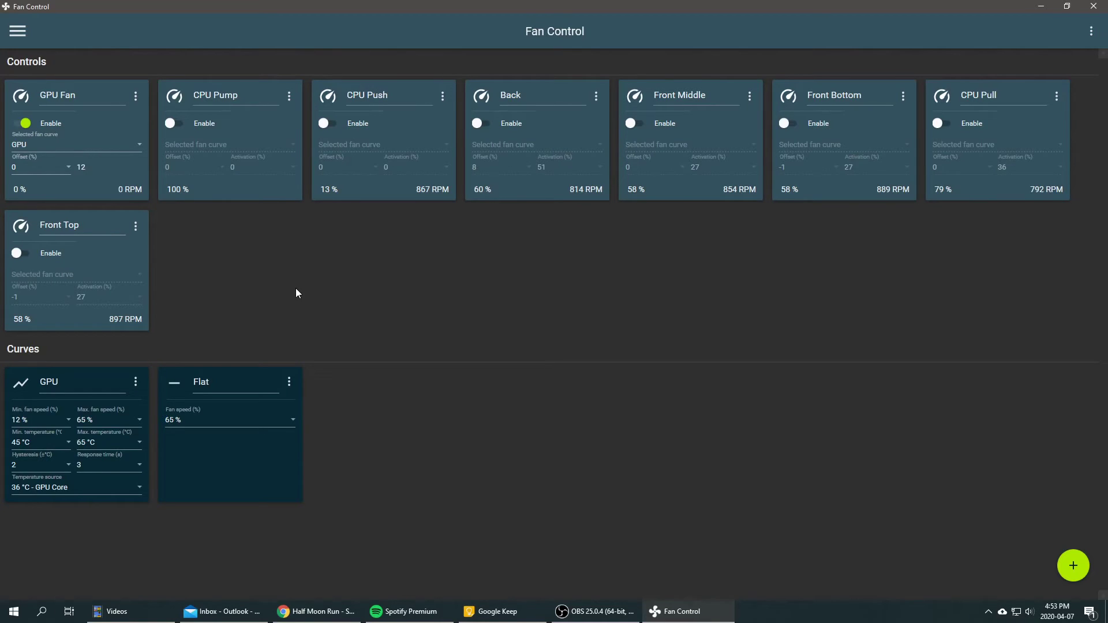
Launch Unigine Valley Benchmark via a 'valley' search and start a run.
key("super")
type("valley")
key("Return")
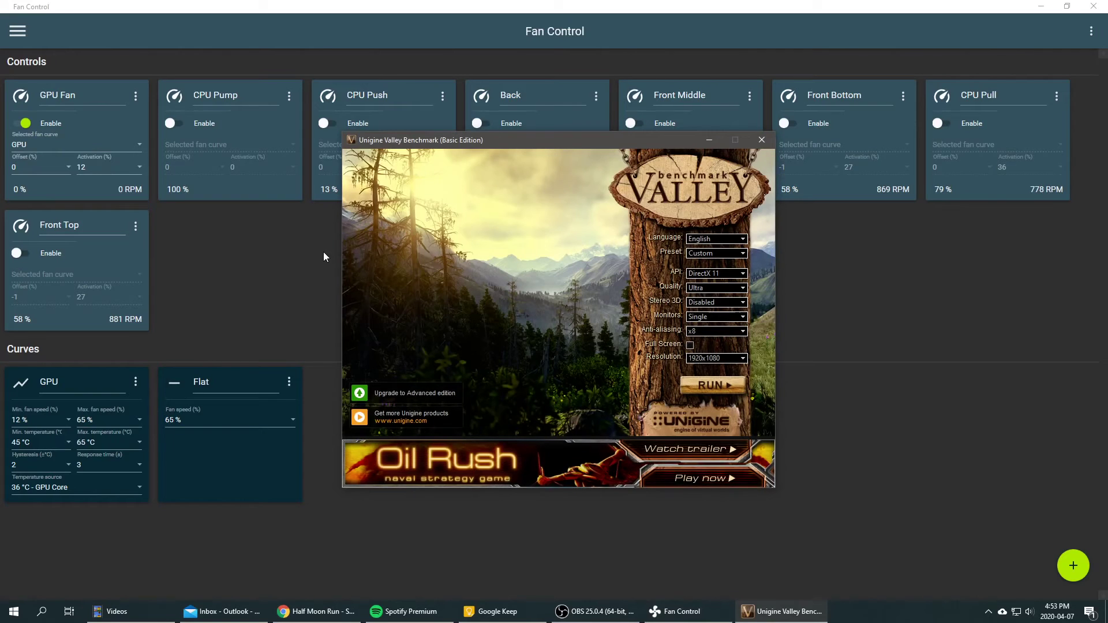
left_click(715, 386)
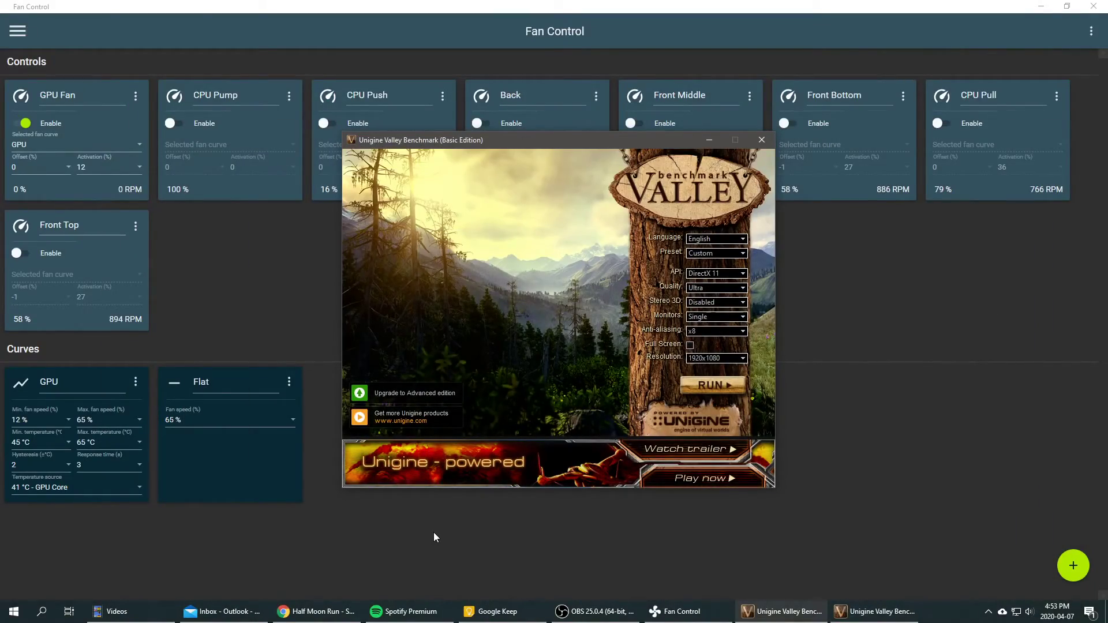
Place Fan Control as a restored floating window over the running benchmark.
key("alt+Tab")
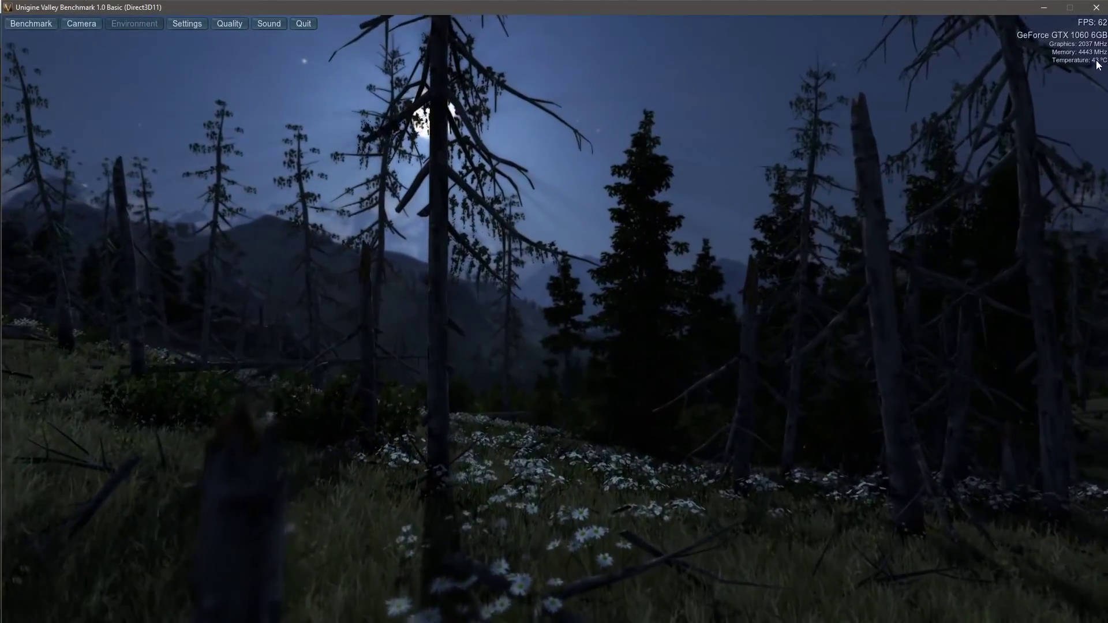
left_click(1042, 7)
left_click(238, 508)
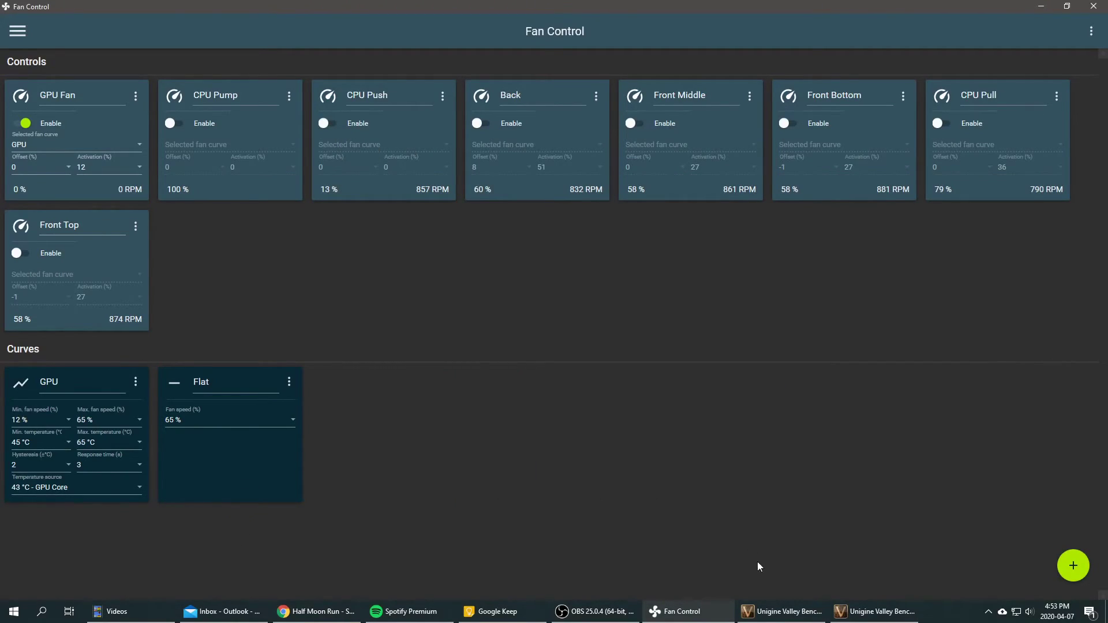
left_click(782, 611)
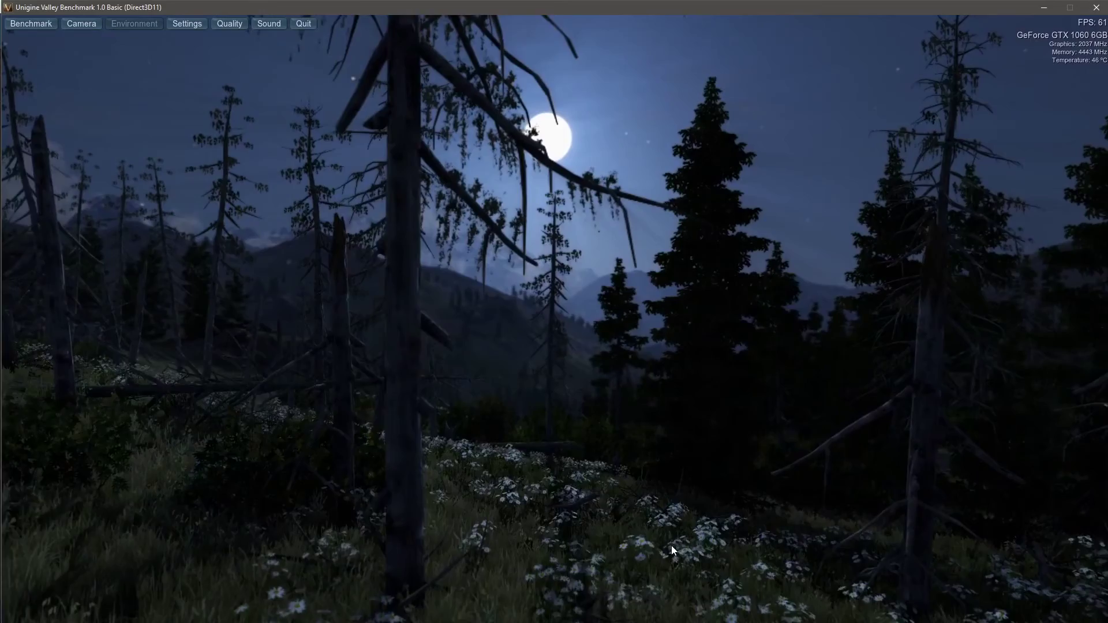
key("alt+Tab")
left_click(490, 231)
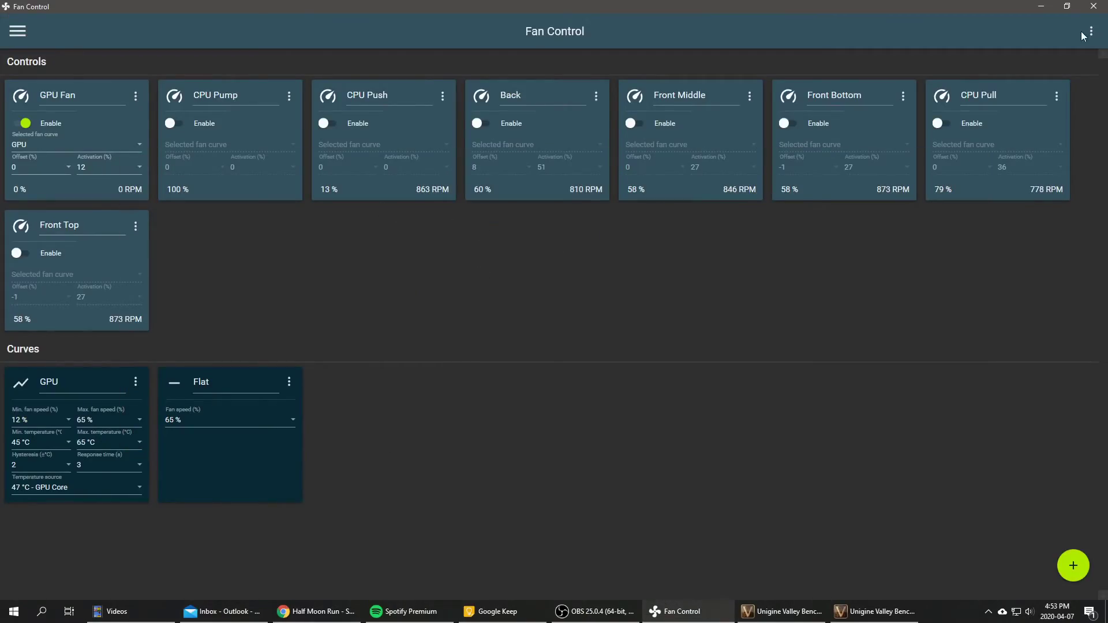
left_click(1067, 6)
left_click_drag(527, 8, 597, 53)
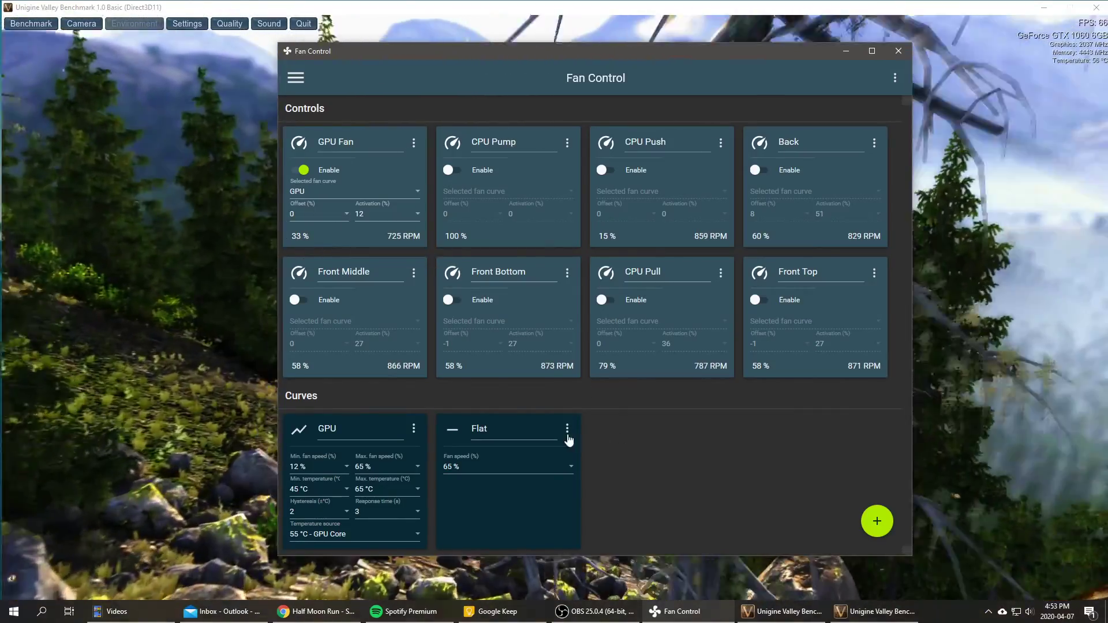
Remove the Flat curve card, leaving only GPU, and maximize the Fan Control window.
left_click(568, 434)
left_click(578, 449)
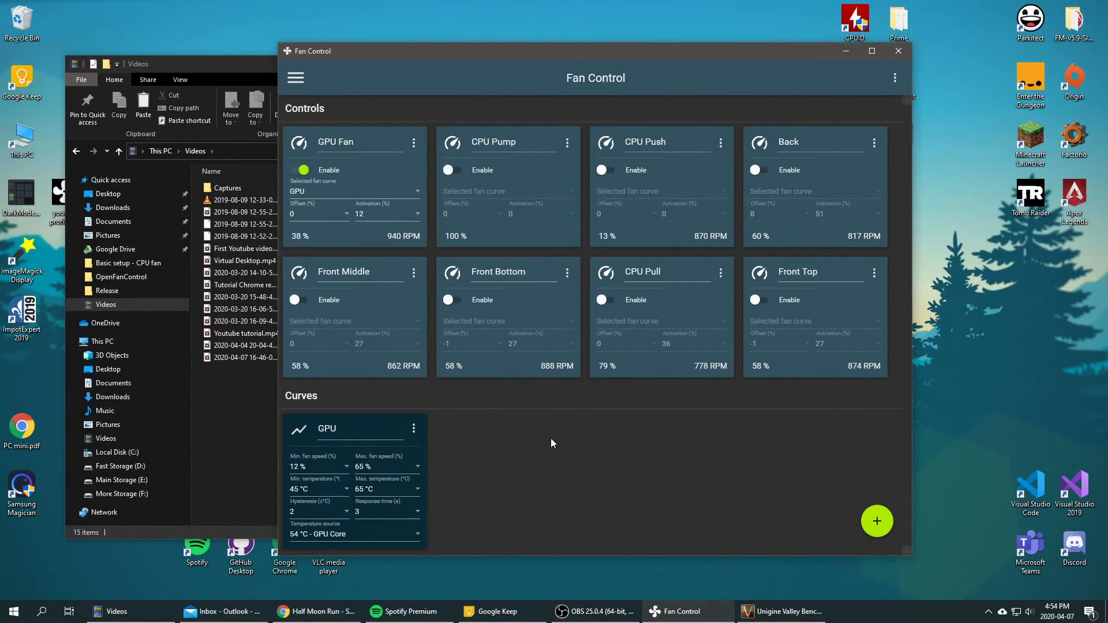
left_click(873, 51)
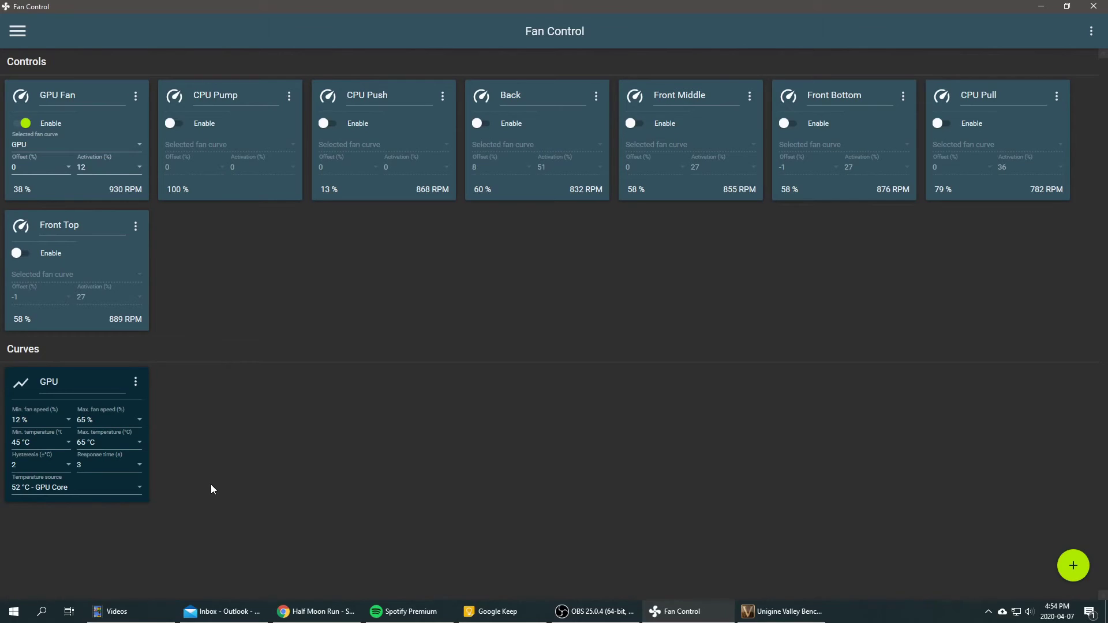
Pick 50 °C in the GPU curve's Min. temperature dropdown.
left_click(39, 443)
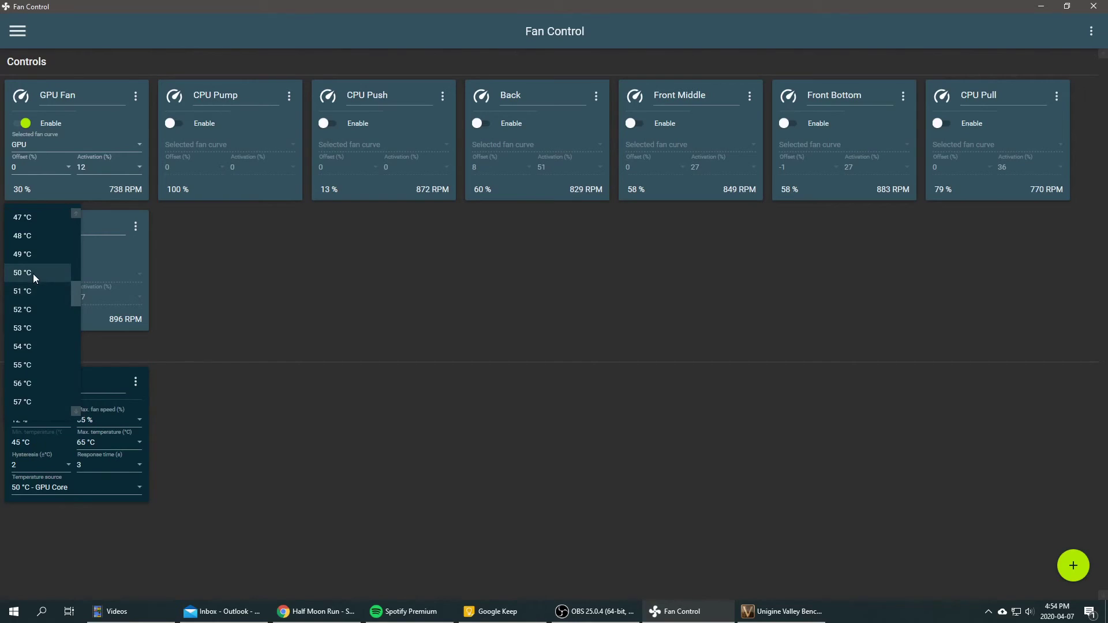
left_click(33, 273)
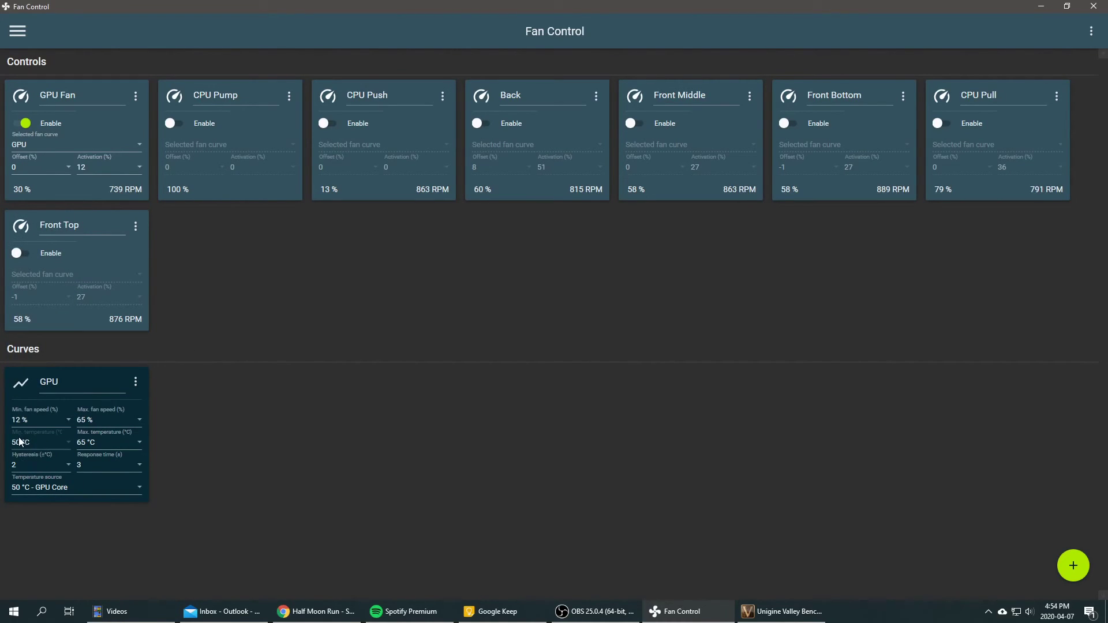